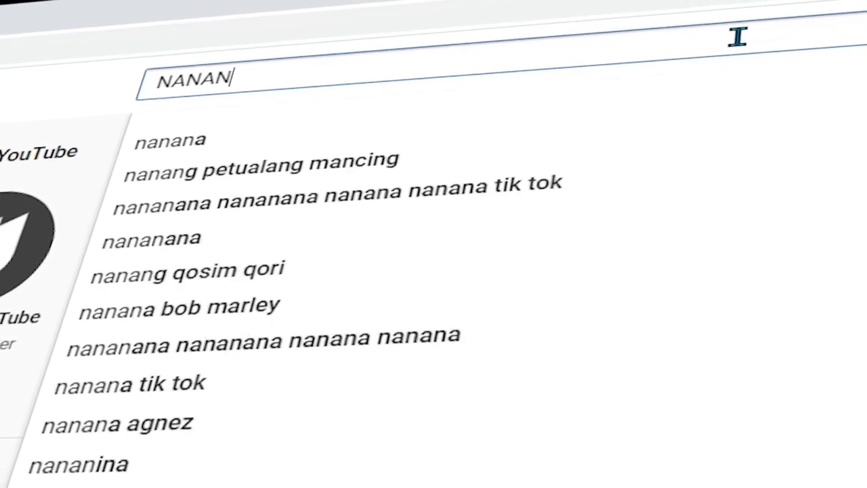
- Search YouTube for the tutorial author's channel, subscribe to it and open its notification options
{"action": "type", "text": "AD"}
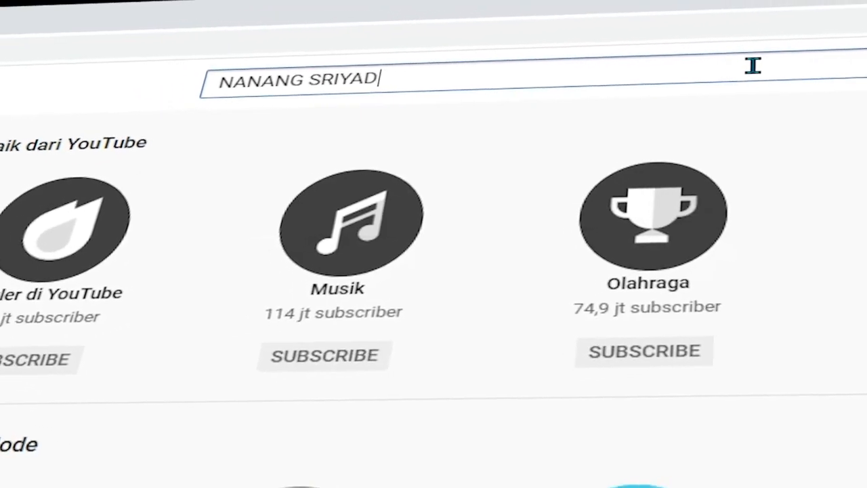
{"action": "type", "text": "I"}
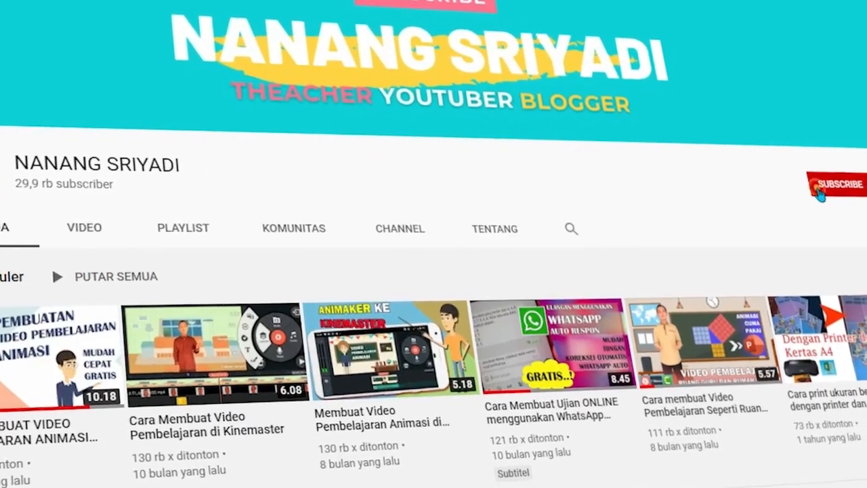
{"action": "left_click", "coordinate": [807, 190]}
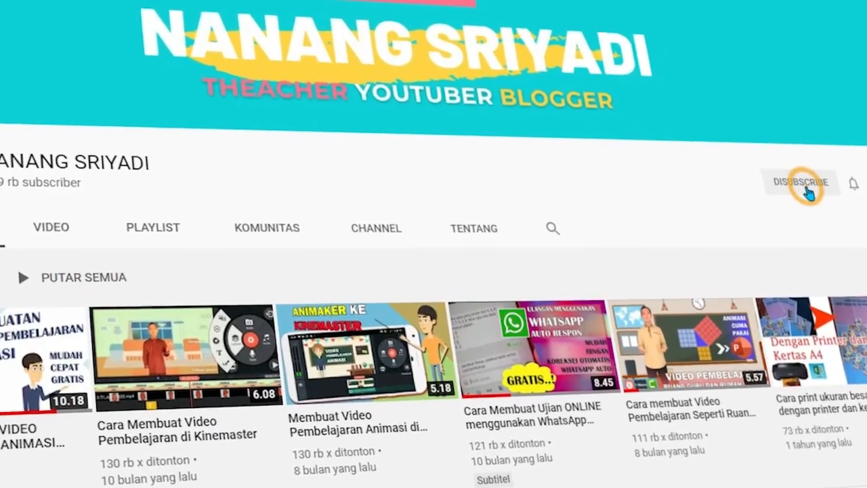
{"action": "left_click", "coordinate": [854, 184]}
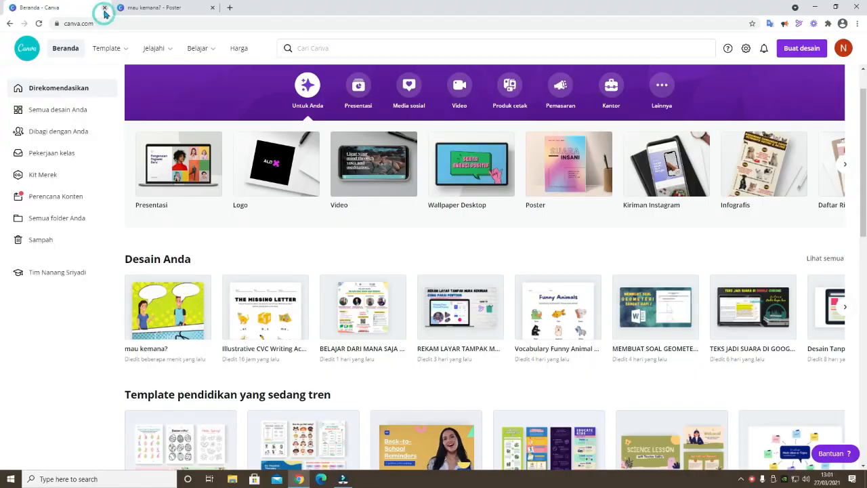
- Review both pages of the finished comic worksheet poster "mau kemana?" in its own browser tab
{"action": "left_click", "coordinate": [158, 5]}
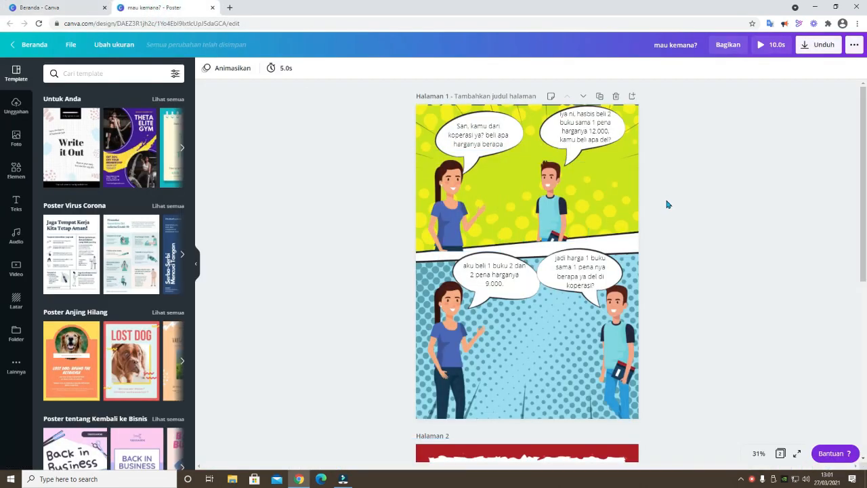
{"action": "scroll", "coordinate": [694, 197], "scroll_direction": "down", "scroll_amount": 5}
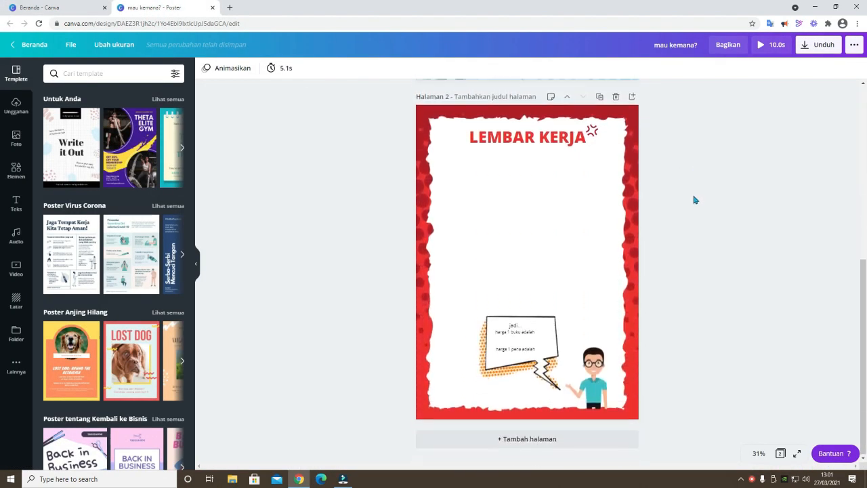
{"action": "scroll", "coordinate": [693, 198], "scroll_direction": "up", "scroll_amount": 5}
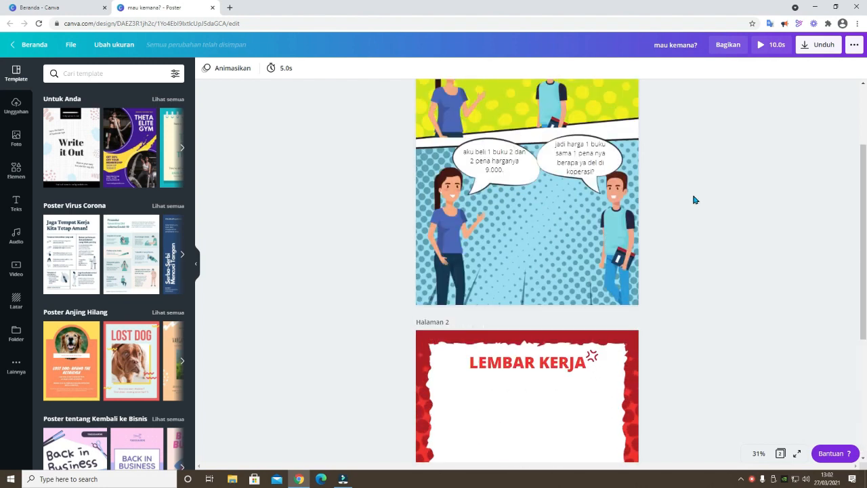
- Create a new blank Poster design from the Canva home page
{"action": "left_click", "coordinate": [85, 9]}
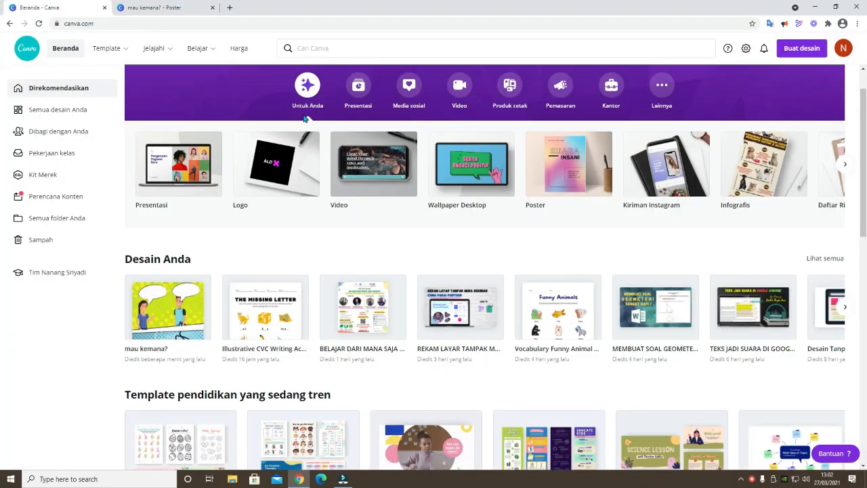
{"action": "left_click", "coordinate": [782, 49]}
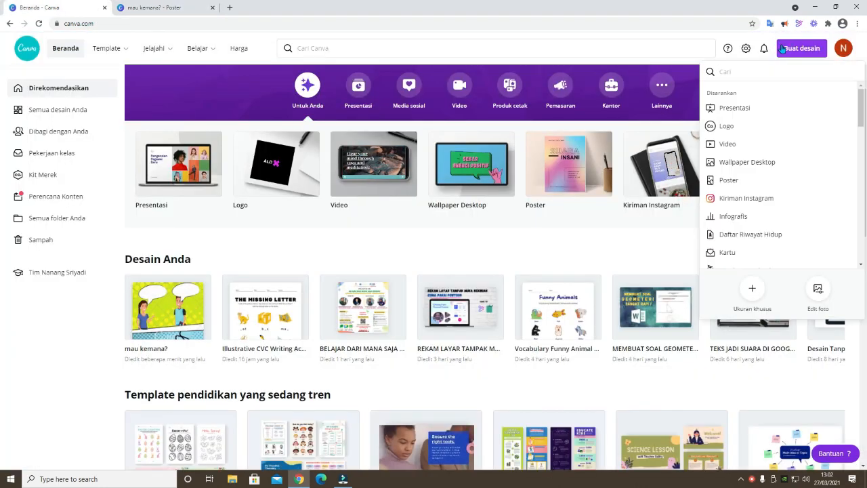
{"action": "left_click", "coordinate": [749, 189]}
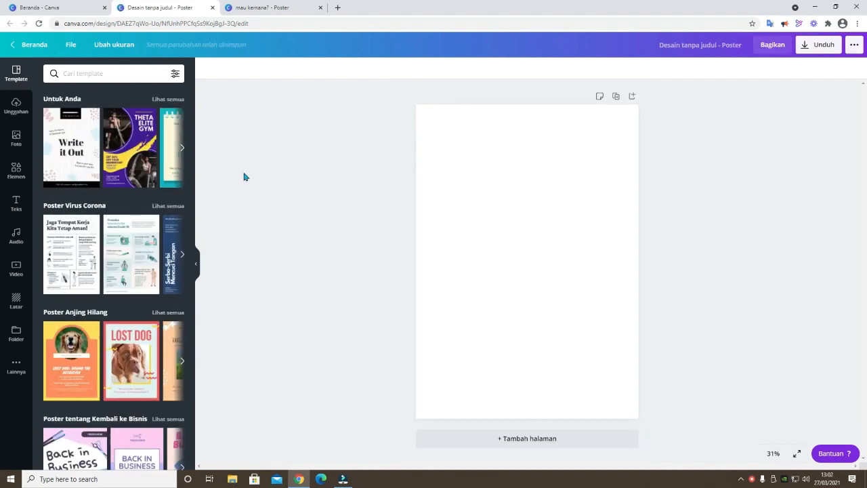
- Search the elements for "background komik" and insert the two-panel background with a yellow-green upper half and blue lower half
{"action": "left_click", "coordinate": [15, 169]}
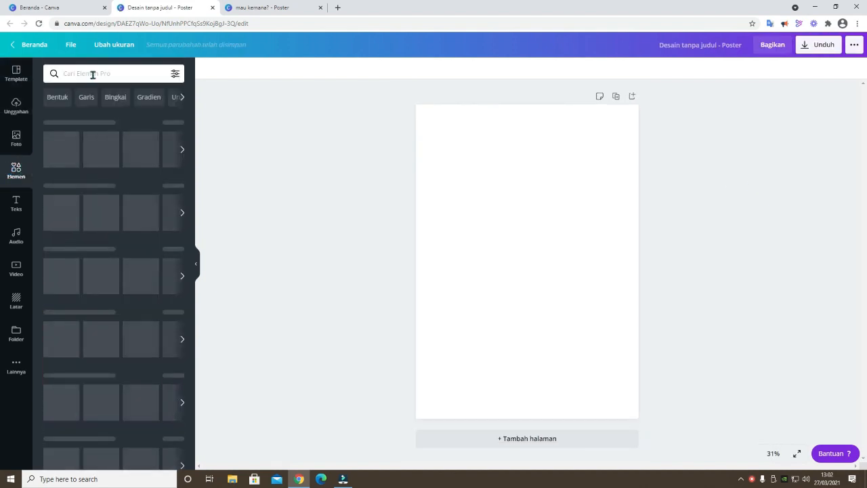
{"action": "left_click", "coordinate": [93, 74]}
{"action": "type", "text": "komik"}
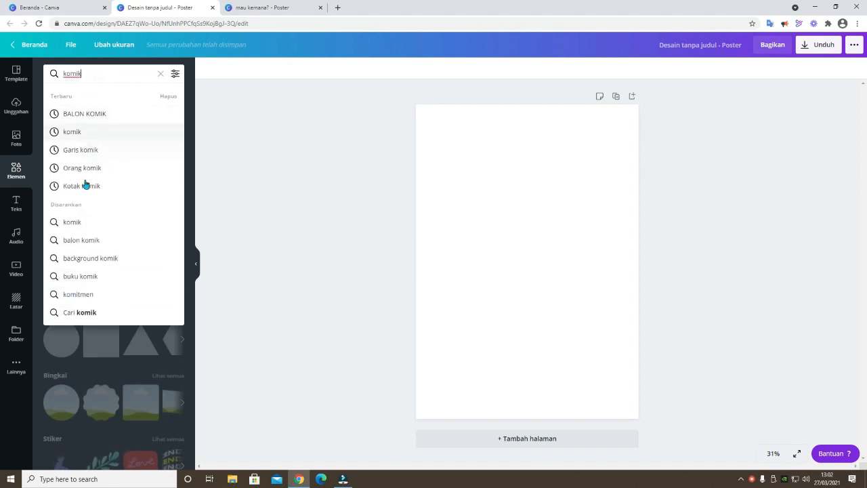
{"action": "left_click", "coordinate": [88, 261]}
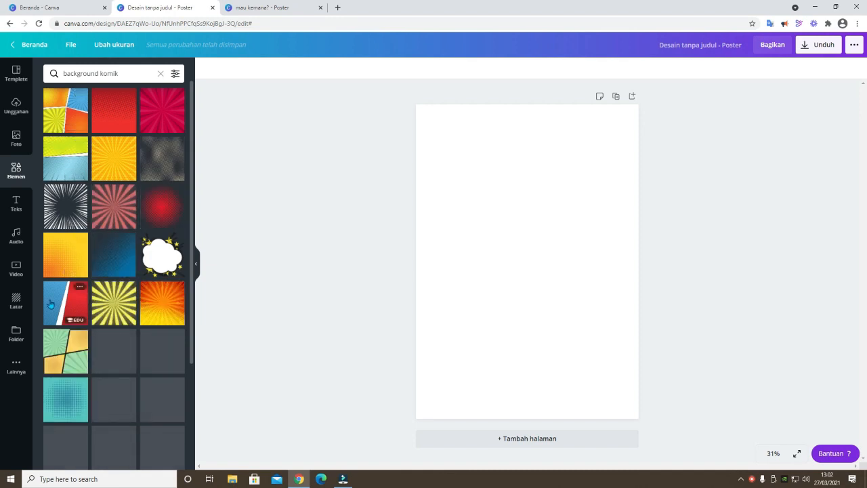
{"action": "left_click", "coordinate": [67, 166]}
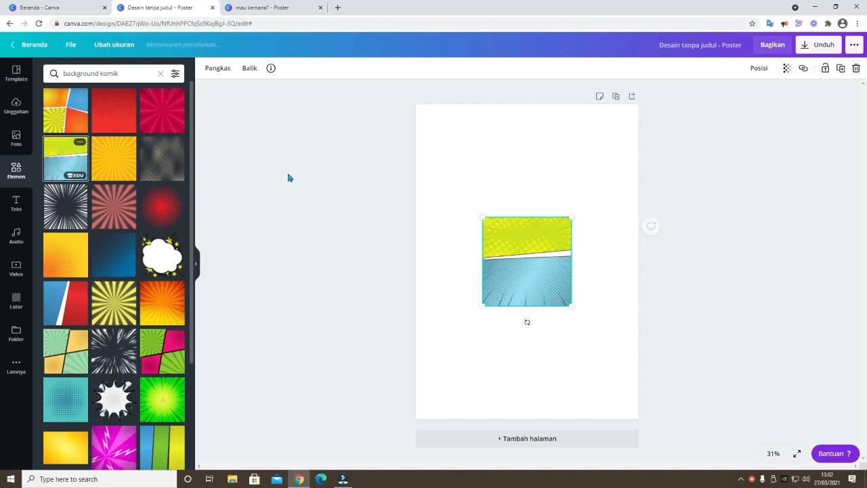
- Enlarge the two-panel comic background and position it so that it covers the whole poster page
{"action": "left_click_drag", "start_coordinate": [571, 217], "coordinate": [680, 107]}
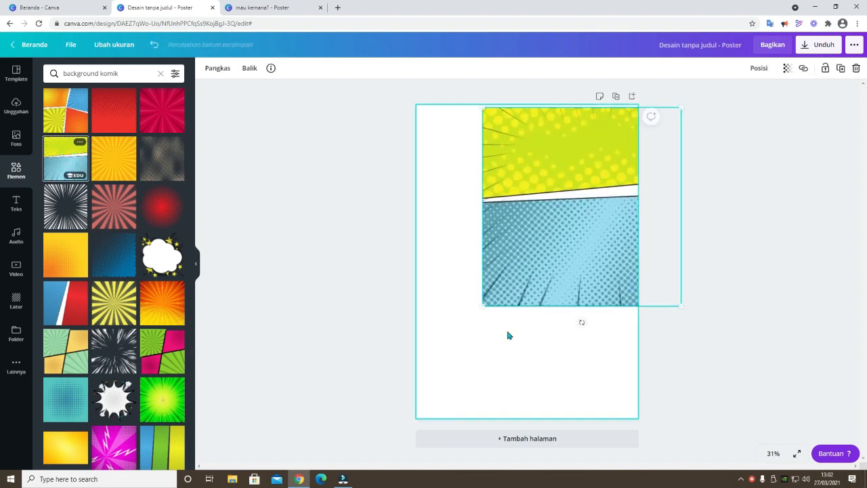
{"action": "left_click_drag", "start_coordinate": [483, 305], "coordinate": [361, 427]}
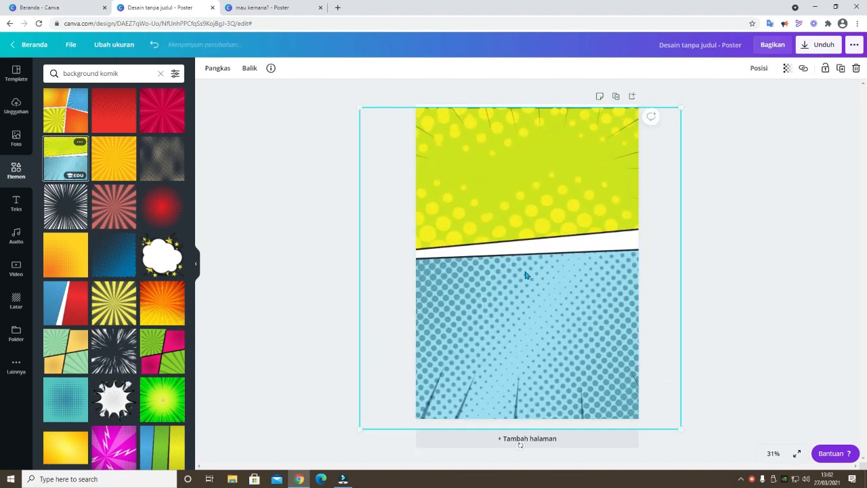
{"action": "left_click_drag", "start_coordinate": [525, 273], "coordinate": [529, 266]}
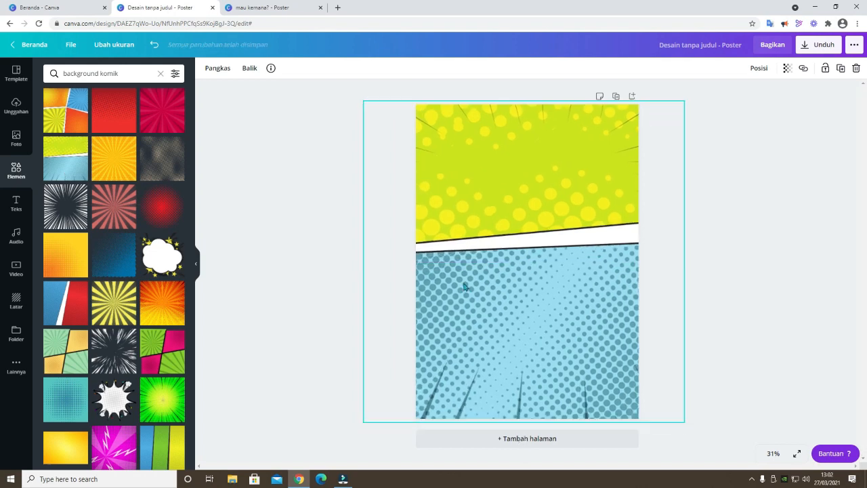
- Search the elements for "komik" and look through the available comic graphics and speech balloons
{"action": "left_click_drag", "start_coordinate": [131, 74], "coordinate": [42, 78]}
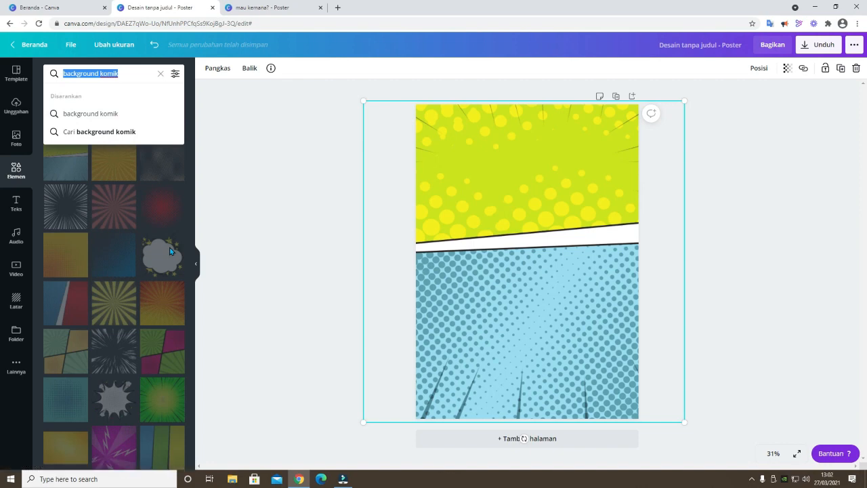
{"action": "type", "text": "ko"}
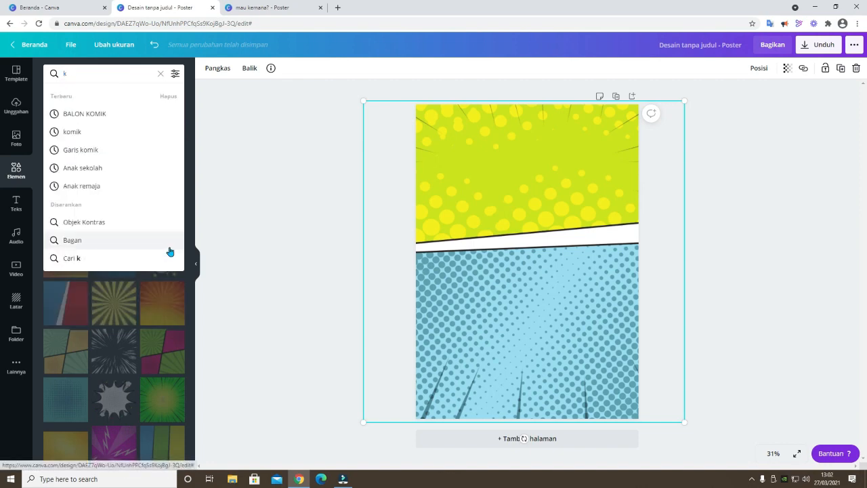
{"action": "type", "text": "omik"}
{"action": "key", "text": "Return"}
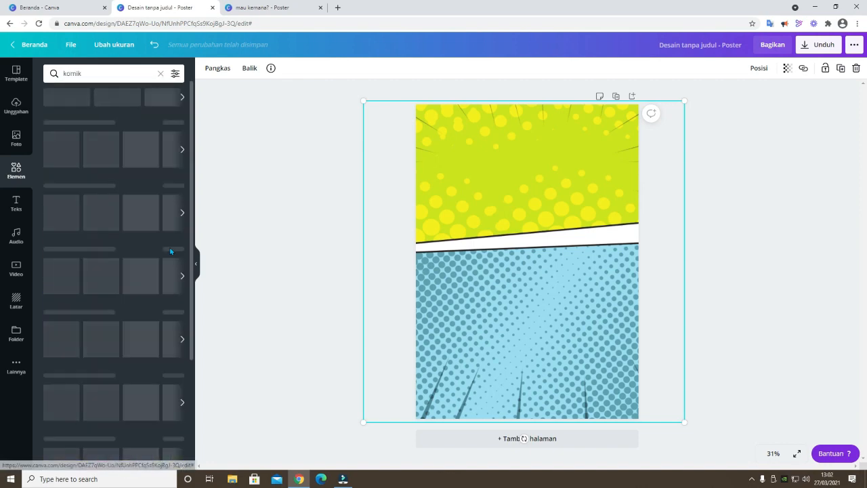
{"action": "scroll", "coordinate": [107, 327], "scroll_direction": "down", "scroll_amount": 5}
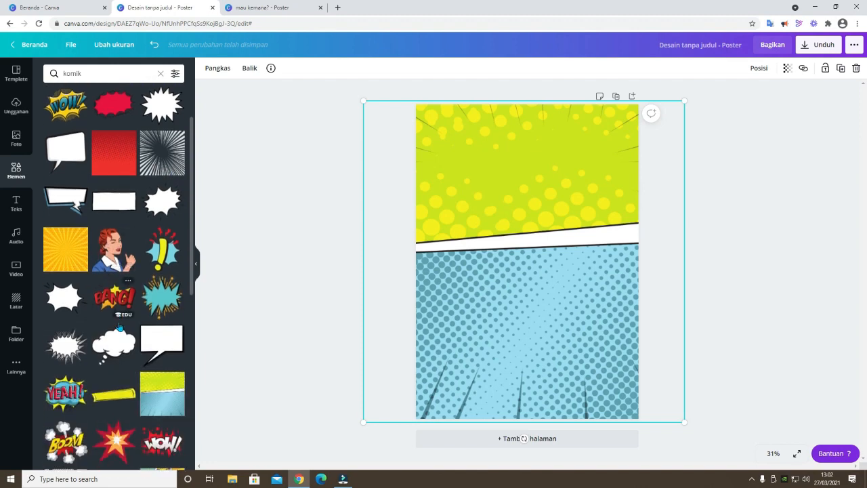
{"action": "scroll", "coordinate": [103, 388], "scroll_direction": "down", "scroll_amount": 3}
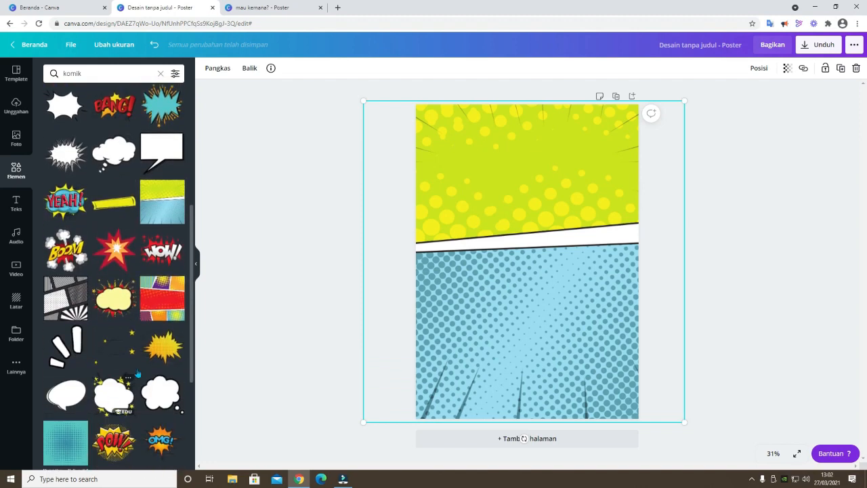
{"action": "scroll", "coordinate": [101, 406], "scroll_direction": "down", "scroll_amount": 4}
{"action": "scroll", "coordinate": [99, 417], "scroll_direction": "down", "scroll_amount": 3}
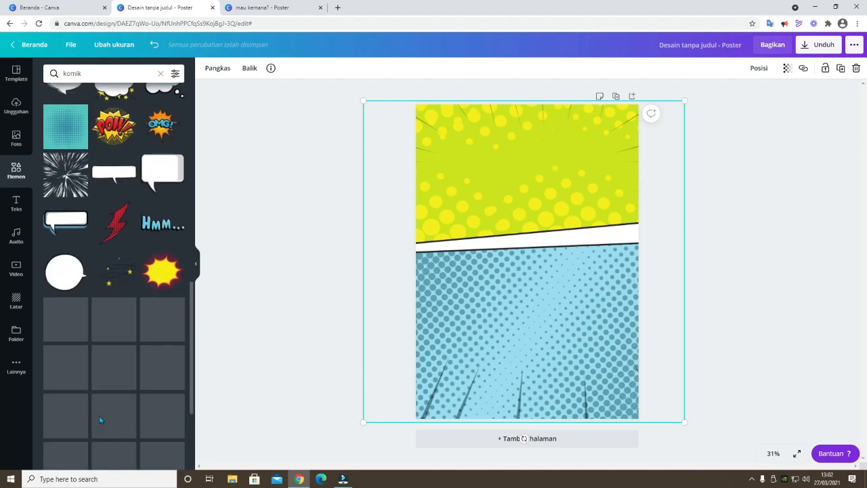
{"action": "scroll", "coordinate": [99, 414], "scroll_direction": "up", "scroll_amount": 10}
- Search the elements for "siswa", insert the illustration of a standing girl and boy student, and enlarge it
{"action": "left_click", "coordinate": [106, 73]}
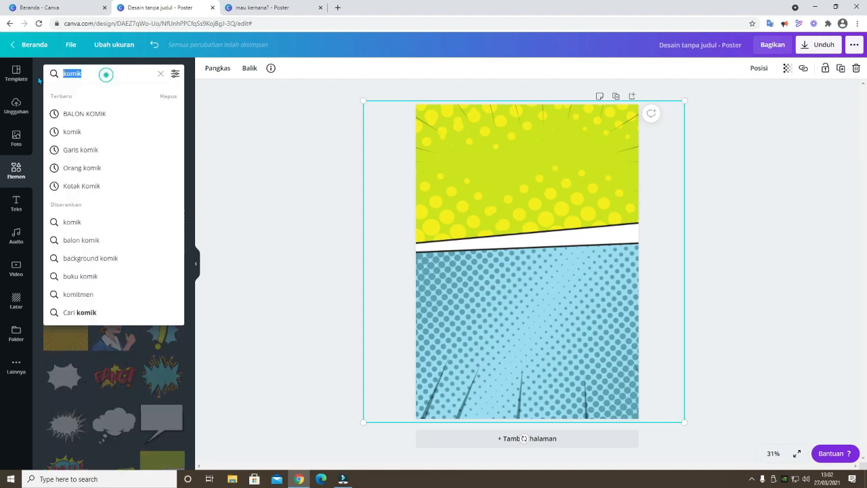
{"action": "type", "text": "siswa"}
{"action": "key", "text": "Return"}
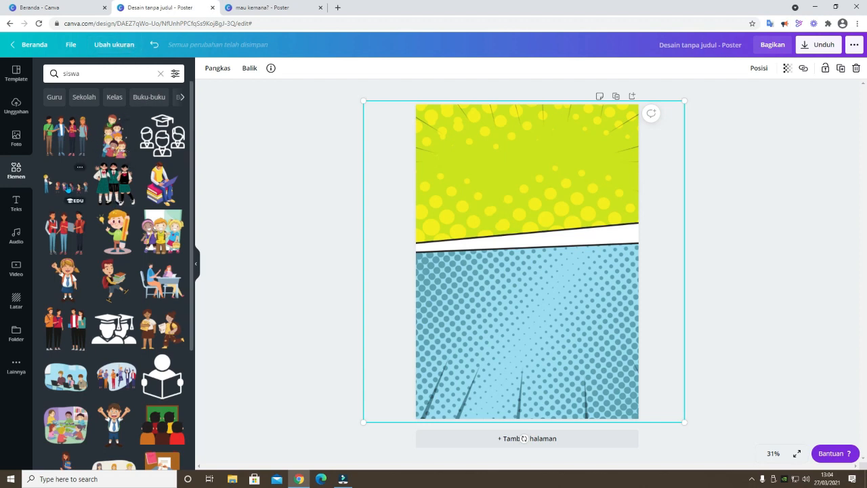
{"action": "scroll", "coordinate": [124, 249], "scroll_direction": "down", "scroll_amount": 5}
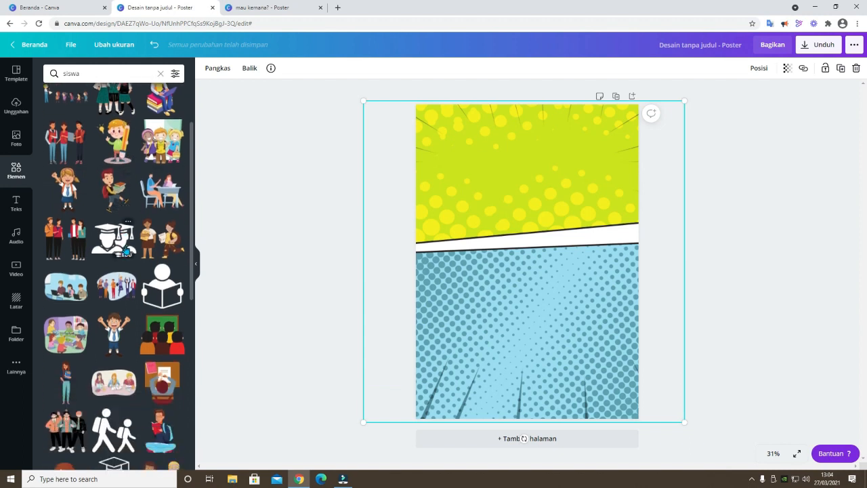
{"action": "scroll", "coordinate": [134, 235], "scroll_direction": "down", "scroll_amount": 6}
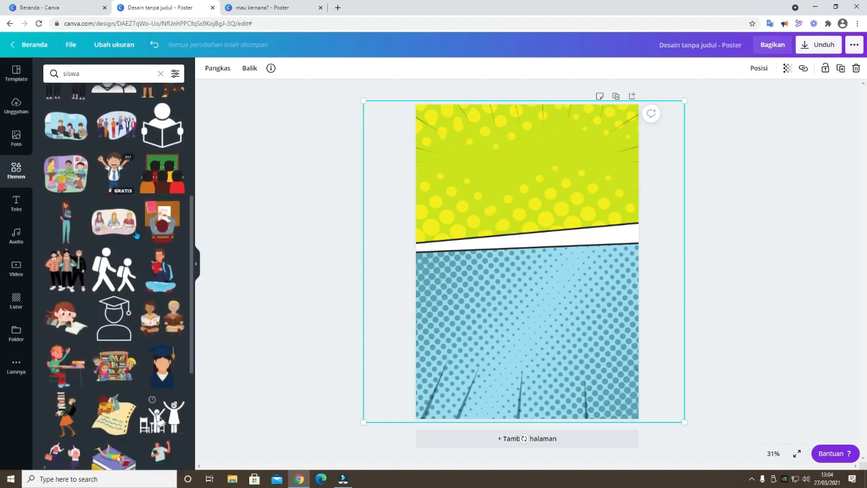
{"action": "scroll", "coordinate": [189, 337], "scroll_direction": "down", "scroll_amount": 5}
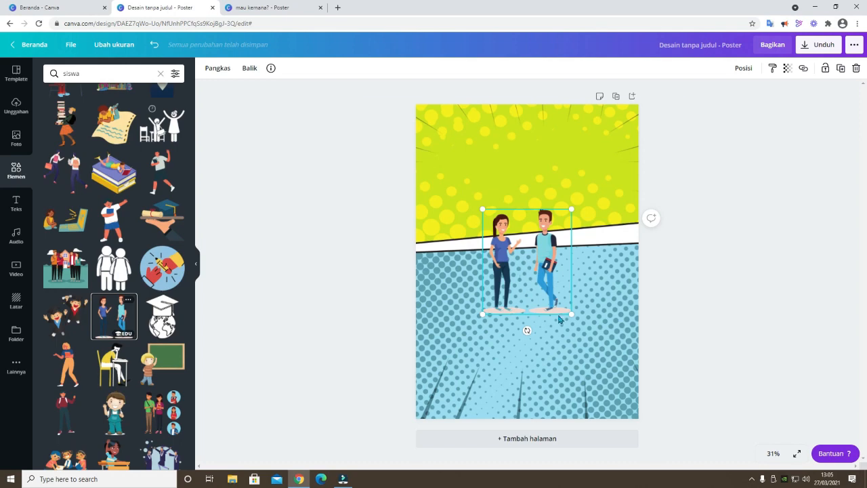
{"action": "left_click_drag", "start_coordinate": [569, 313], "coordinate": [616, 390]}
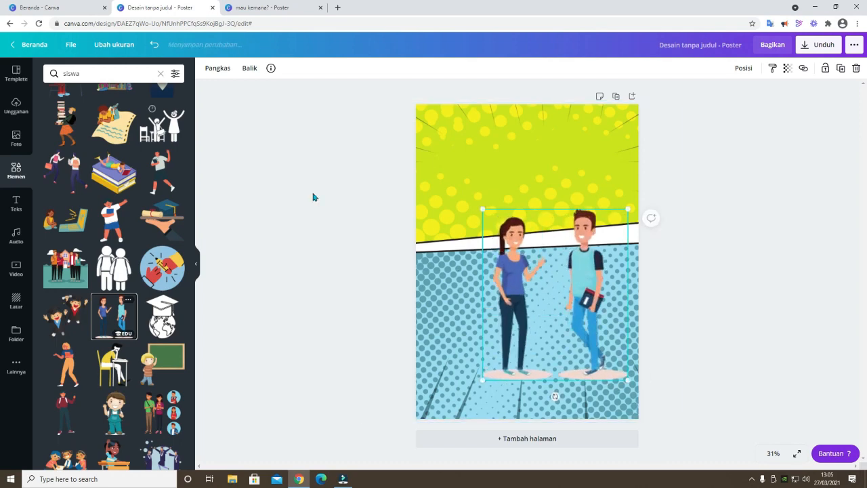
- Crop the student illustration to the girl down to her thighs, and place her enlarged in the upper yellow-green panel
{"action": "left_click", "coordinate": [216, 69]}
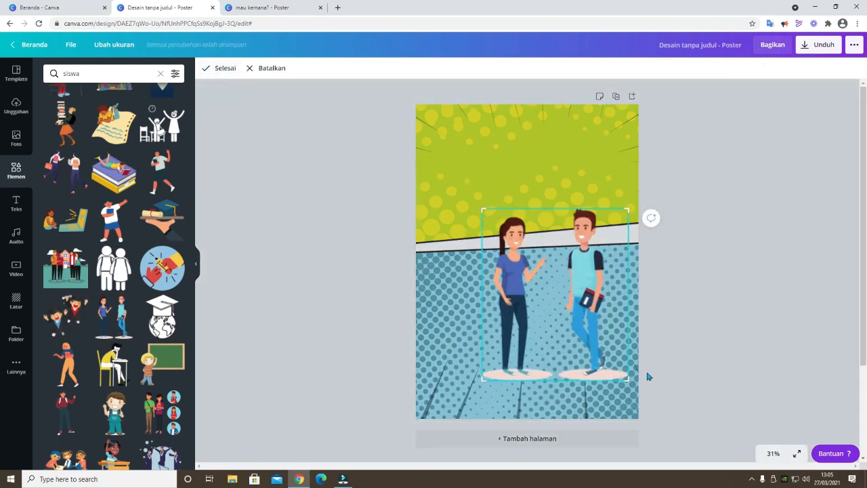
{"action": "left_click_drag", "start_coordinate": [629, 379], "coordinate": [547, 332]}
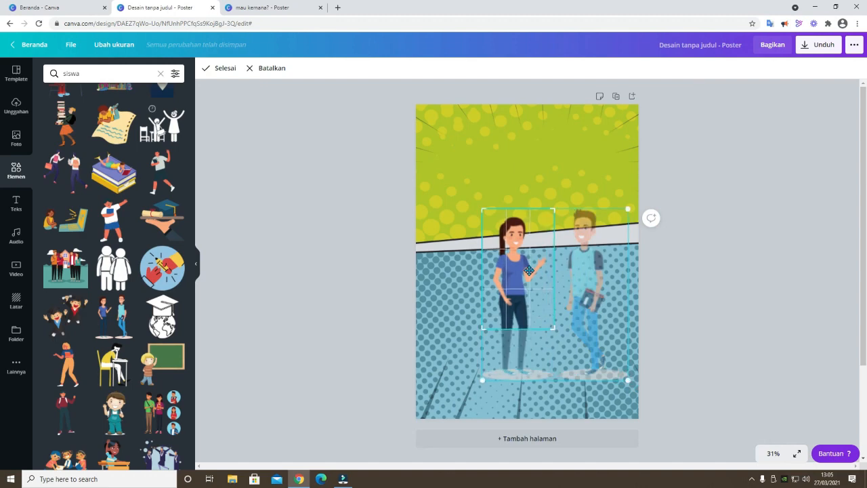
{"action": "left_click", "coordinate": [453, 327]}
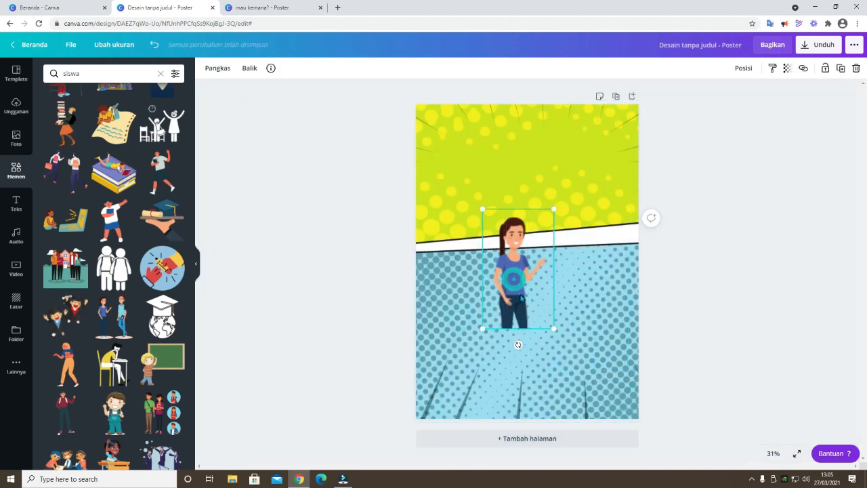
{"action": "left_click_drag", "start_coordinate": [514, 280], "coordinate": [482, 197]}
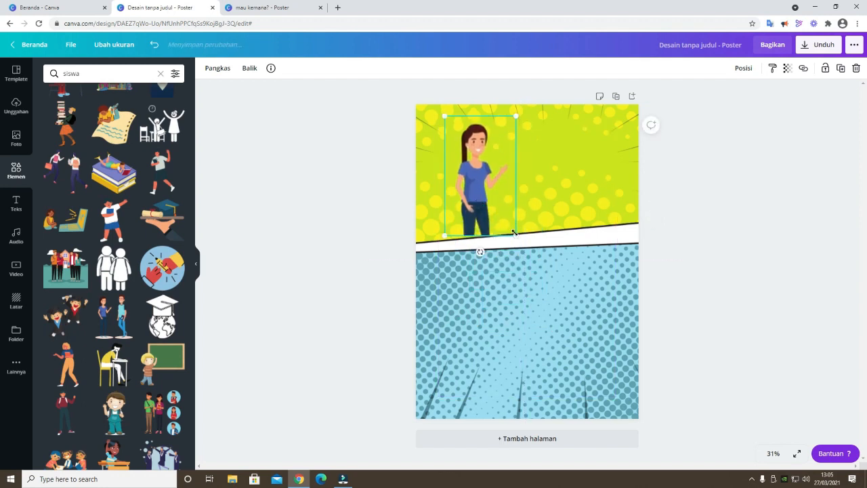
{"action": "left_click_drag", "start_coordinate": [535, 262], "coordinate": [532, 264]}
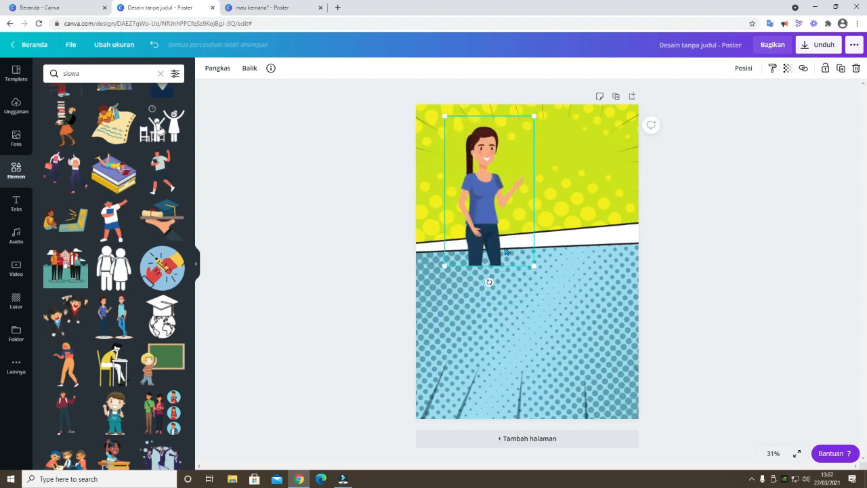
- Recrop the girl illustration down to her waist and place her on the bottom edge of the yellow-green panel
{"action": "left_click", "coordinate": [217, 67]}
{"action": "left_click_drag", "start_coordinate": [531, 262], "coordinate": [526, 239]}
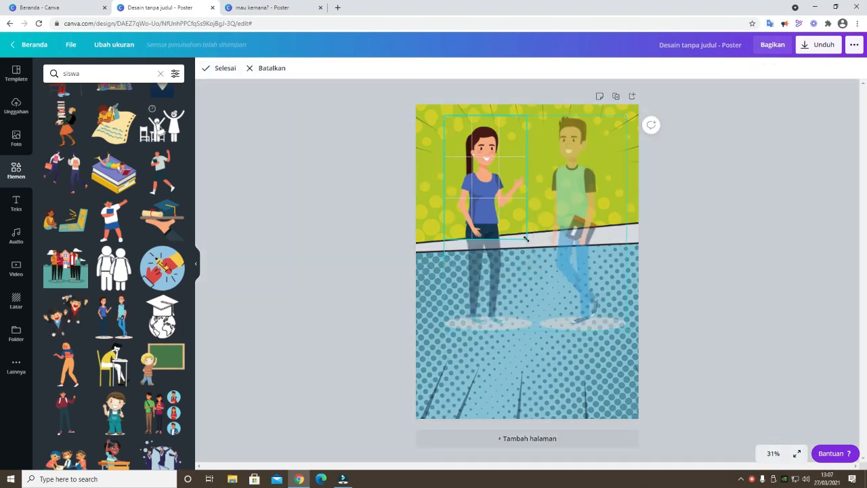
{"action": "left_click_drag", "start_coordinate": [488, 192], "coordinate": [517, 232]}
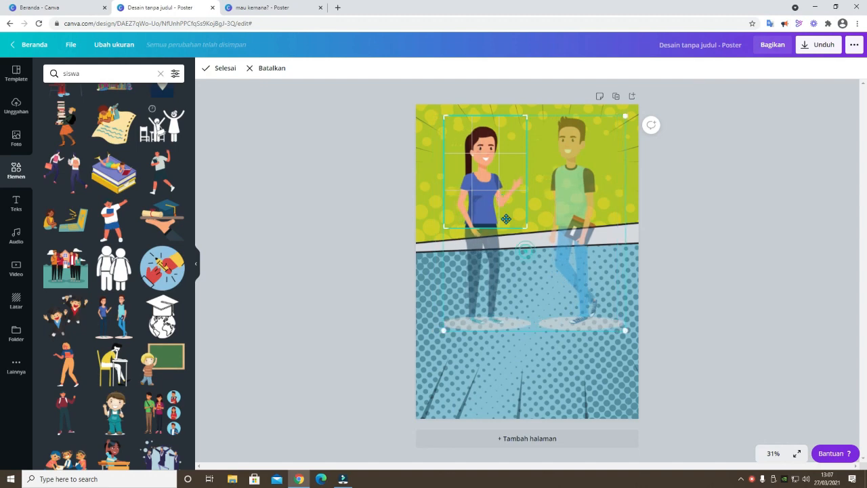
{"action": "left_click", "coordinate": [431, 214]}
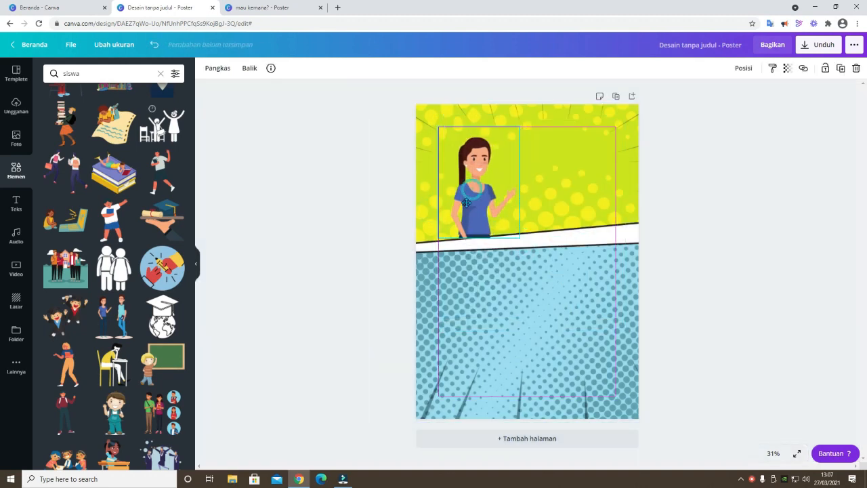
{"action": "left_click_drag", "start_coordinate": [466, 203], "coordinate": [460, 206]}
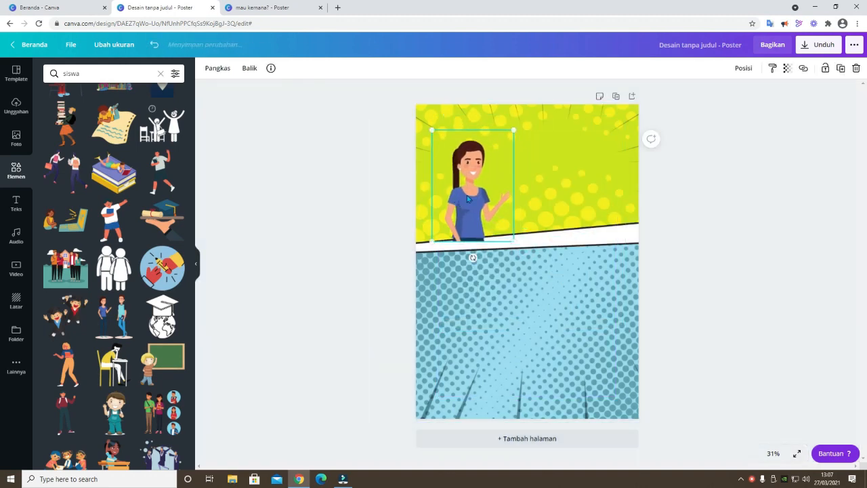
- Duplicate the cropped girl, move the copy to her right, and recrop it to show only the boy down to his waist
{"action": "right_click", "coordinate": [469, 197]}
{"action": "left_click", "coordinate": [491, 208]}
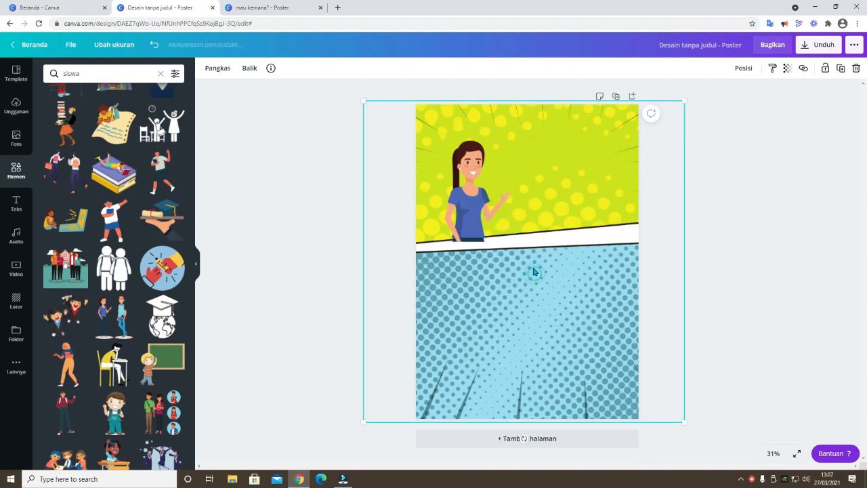
{"action": "right_click", "coordinate": [535, 271]}
{"action": "left_click", "coordinate": [561, 299]}
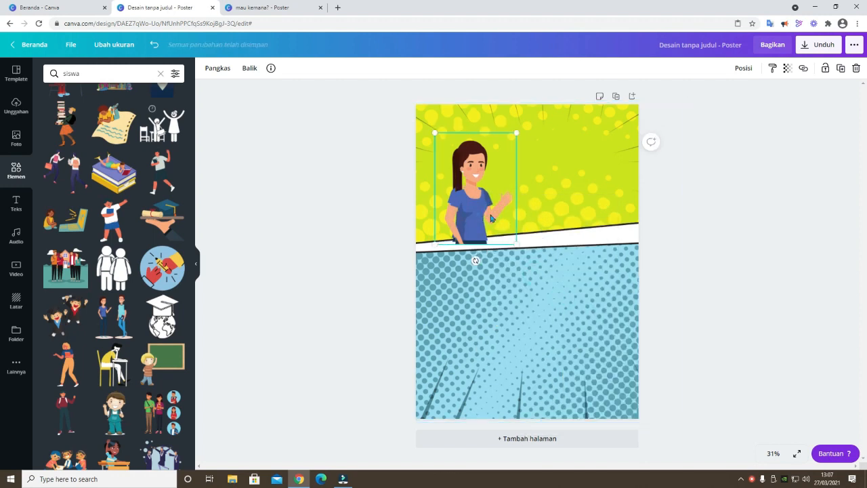
{"action": "left_click_drag", "start_coordinate": [487, 215], "coordinate": [688, 242]}
{"action": "left_click", "coordinate": [212, 67]}
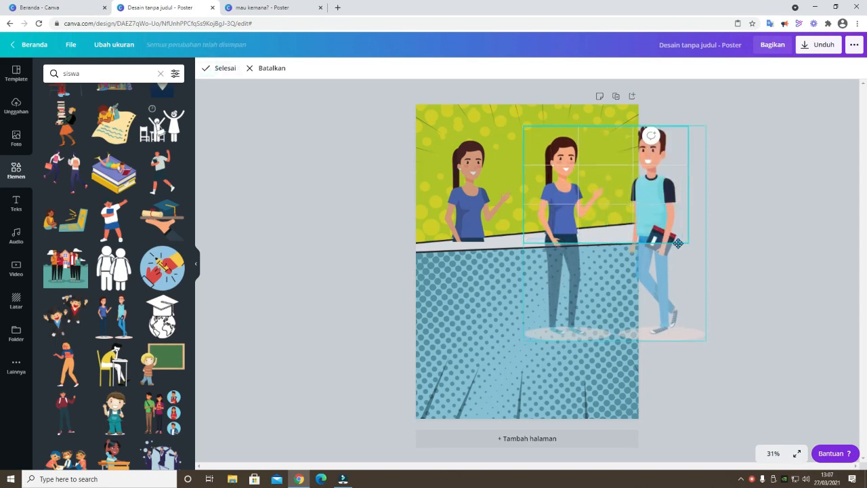
{"action": "left_click_drag", "start_coordinate": [525, 242], "coordinate": [622, 235]}
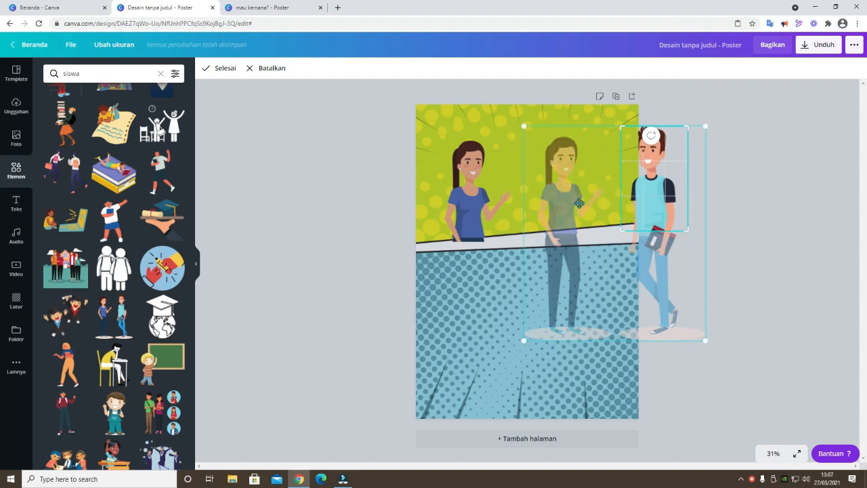
{"action": "left_click", "coordinate": [502, 175]}
- Position the boy at the right edge of the yellow-green panel and the girl at its left edge, facing each other
{"action": "left_click_drag", "start_coordinate": [630, 202], "coordinate": [566, 205]}
{"action": "left_click_drag", "start_coordinate": [470, 217], "coordinate": [454, 217]}
{"action": "left_click_drag", "start_coordinate": [573, 210], "coordinate": [590, 209]}
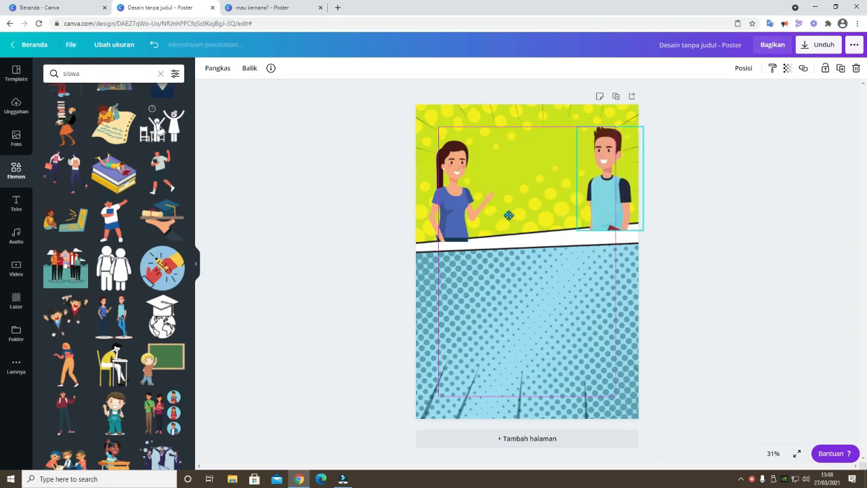
- Search the elements for "balon komik" and look through the speech balloon graphics
{"action": "left_click", "coordinate": [136, 72]}
{"action": "type", "text": "balon komik"}
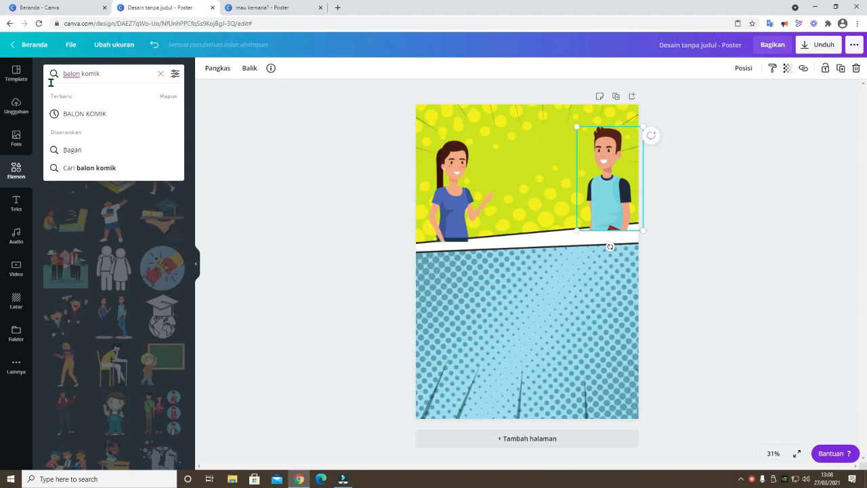
{"action": "key", "text": "Return"}
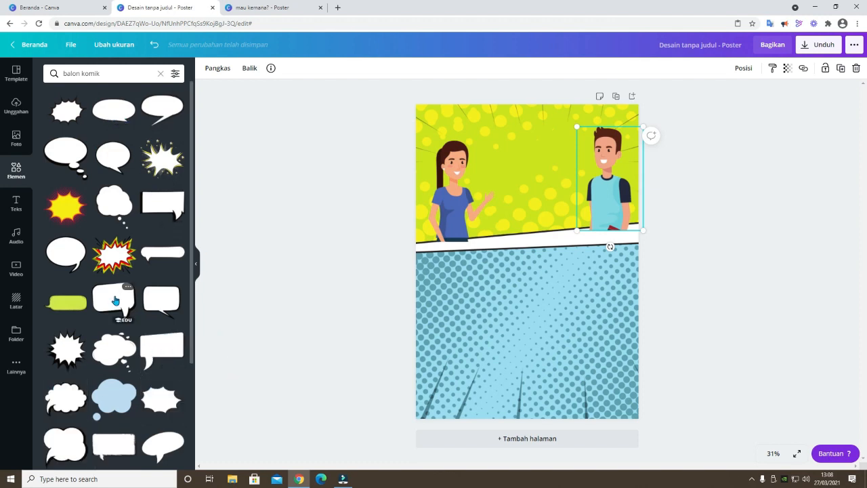
{"action": "scroll", "coordinate": [117, 305], "scroll_direction": "down", "scroll_amount": 1}
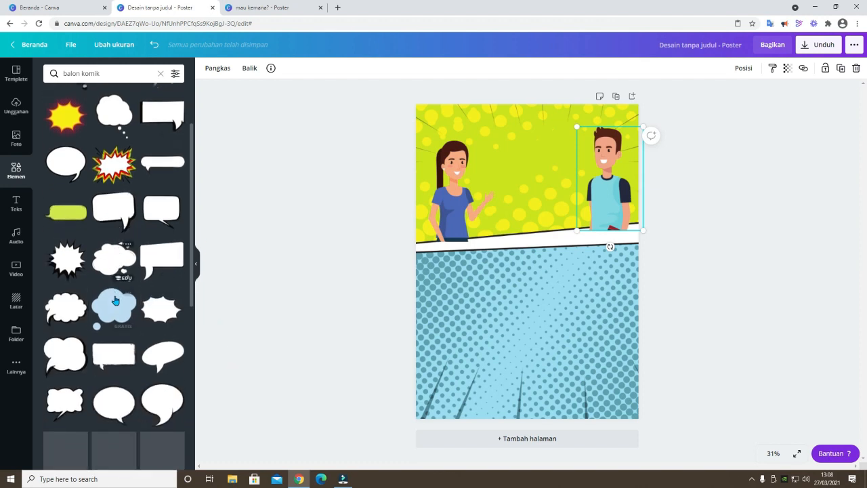
- Add a small angular white speech balloon above the girl and a rounded rectangular one beside the boy's head in the upper panel
{"action": "left_click", "coordinate": [148, 256]}
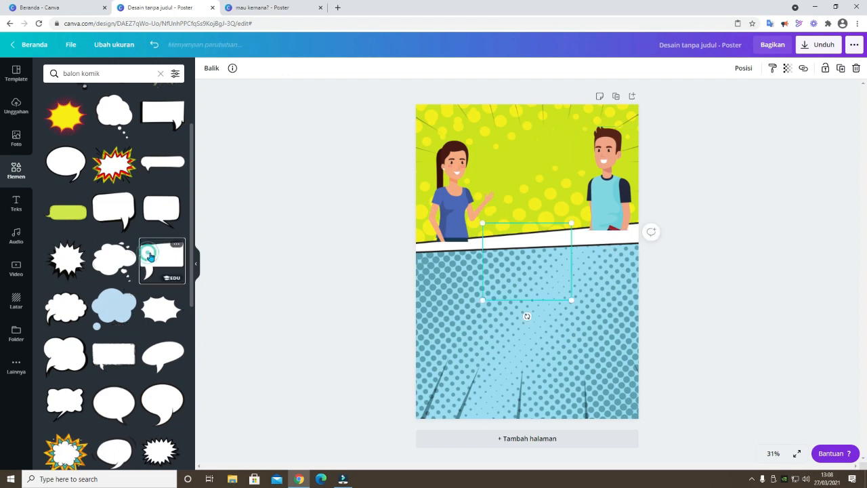
{"action": "left_click_drag", "start_coordinate": [572, 299], "coordinate": [546, 278]}
{"action": "left_click_drag", "start_coordinate": [499, 249], "coordinate": [485, 135]}
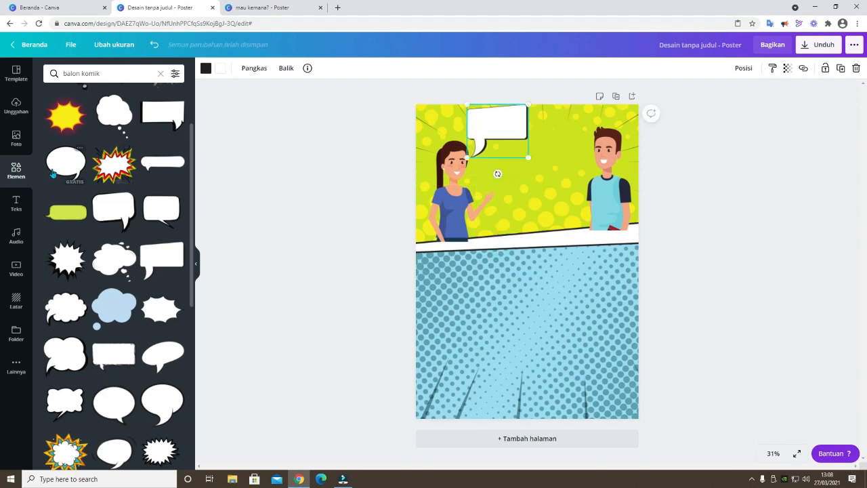
{"action": "left_click", "coordinate": [170, 216]}
{"action": "left_click_drag", "start_coordinate": [564, 294], "coordinate": [576, 141]}
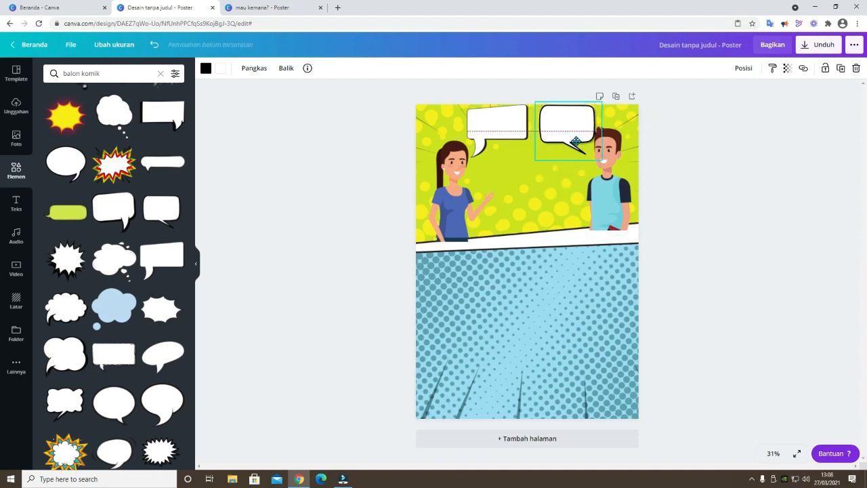
- Copy the girl from the upper panel and place the copy at the left of the blue lower panel
{"action": "left_click", "coordinate": [447, 214]}
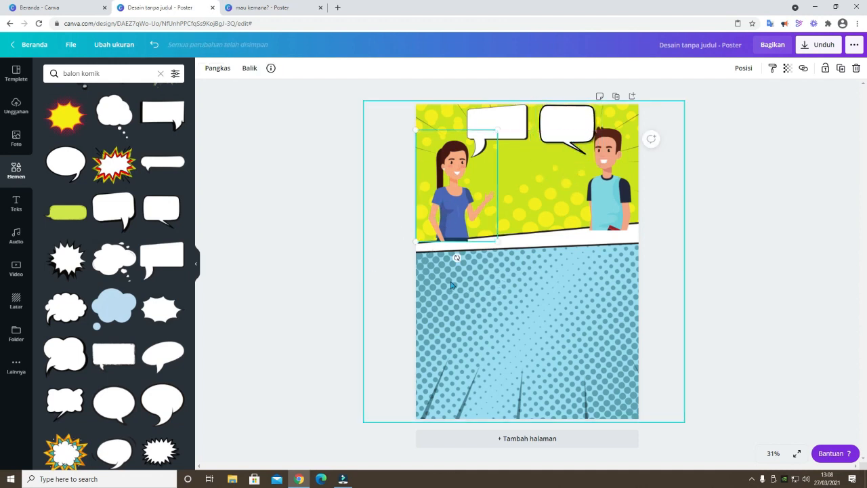
{"action": "key", "text": "ctrl+v"}
{"action": "left_click_drag", "start_coordinate": [464, 218], "coordinate": [476, 338]}
- Extend the crop of the lower-panel girl to her full body, then shrink her to fit inside the blue panel
{"action": "left_click", "coordinate": [217, 68]}
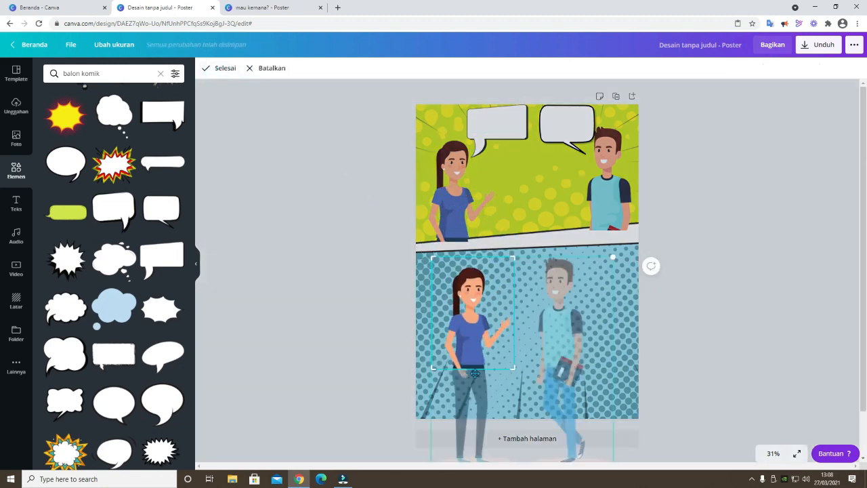
{"action": "left_click_drag", "start_coordinate": [511, 391], "coordinate": [509, 475]}
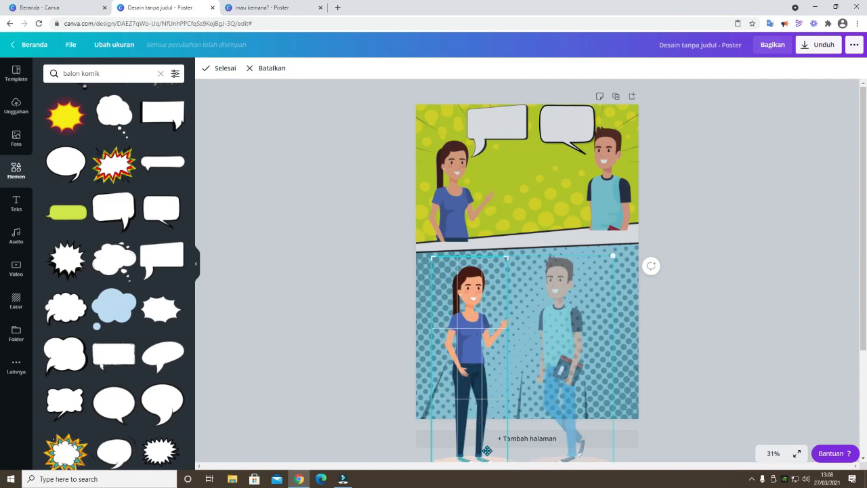
{"action": "left_click_drag", "start_coordinate": [567, 316], "coordinate": [550, 273]}
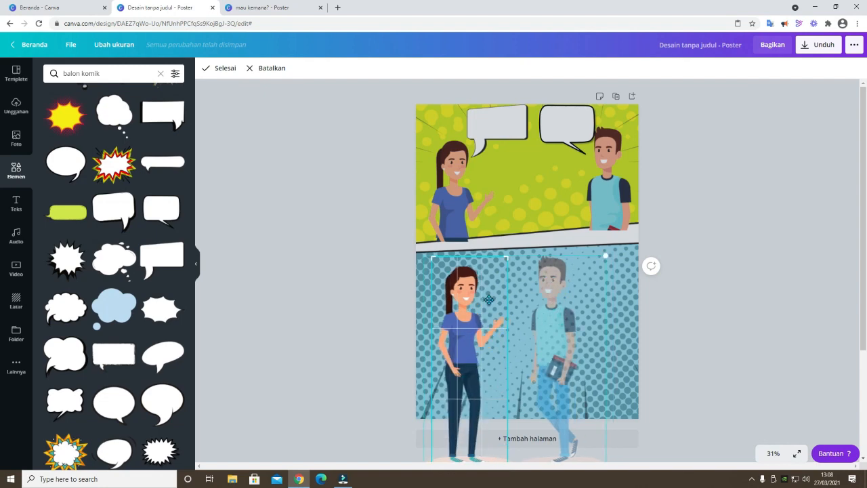
{"action": "left_click", "coordinate": [392, 273]}
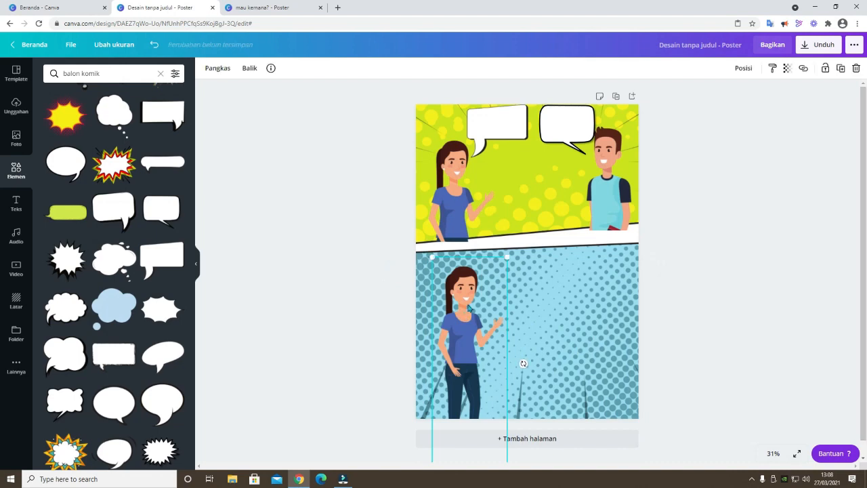
{"action": "left_click_drag", "start_coordinate": [464, 313], "coordinate": [462, 280]}
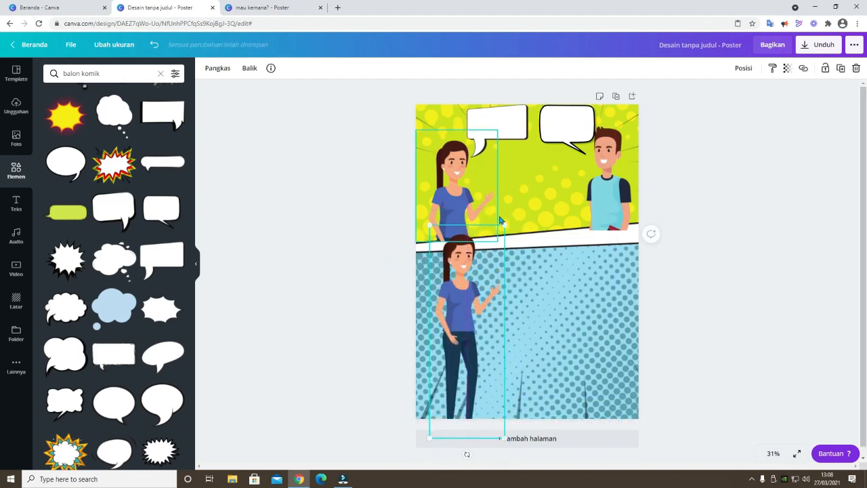
{"action": "left_click_drag", "start_coordinate": [504, 227], "coordinate": [486, 277]}
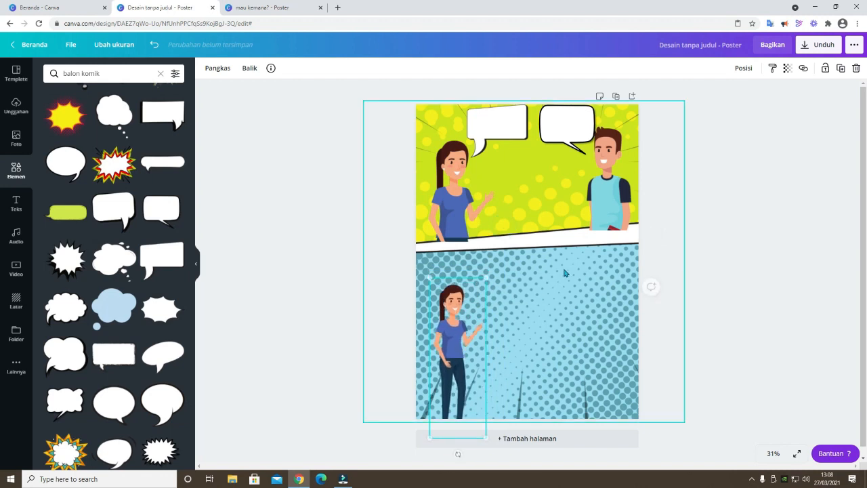
- Copy the boy from the upper panel and move the copy down towards the right of the blue panel
{"action": "left_click", "coordinate": [594, 207]}
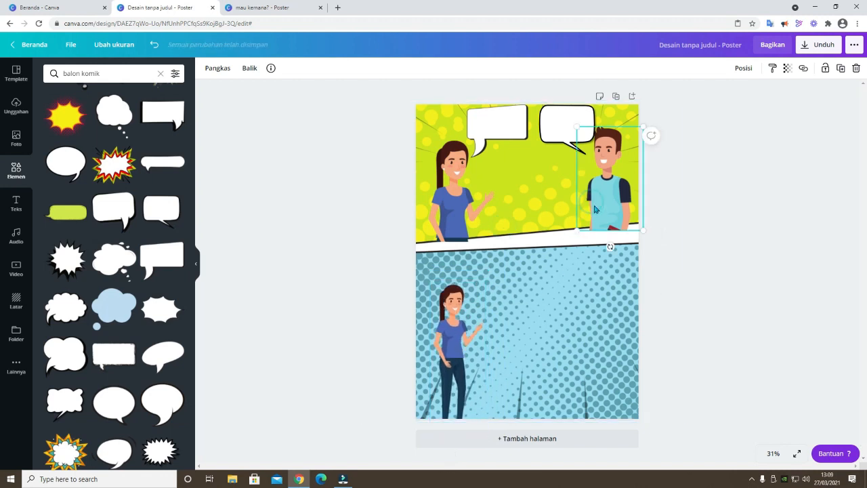
{"action": "left_click", "coordinate": [572, 312]}
{"action": "key", "text": "ctrl+v"}
{"action": "left_click_drag", "start_coordinate": [605, 201], "coordinate": [566, 290]}
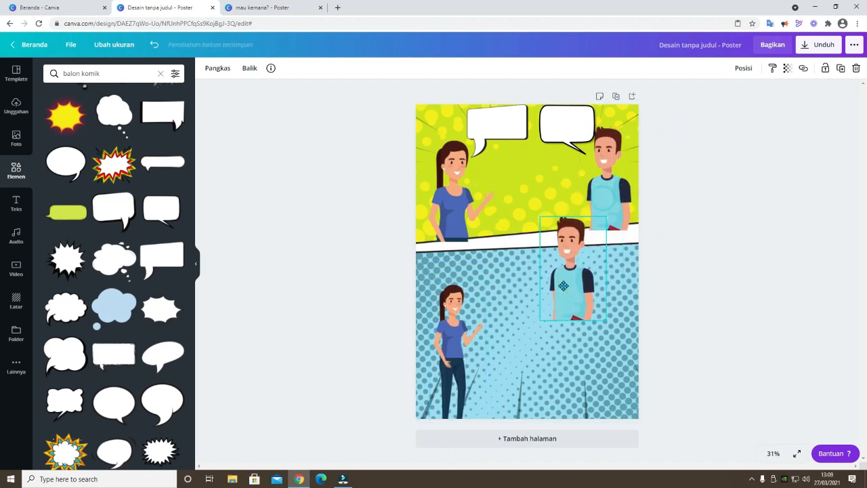
- Extend the crop of the copied boy to include his legs, shrink him, and stand him at the right of the blue panel
{"action": "left_click", "coordinate": [217, 69]}
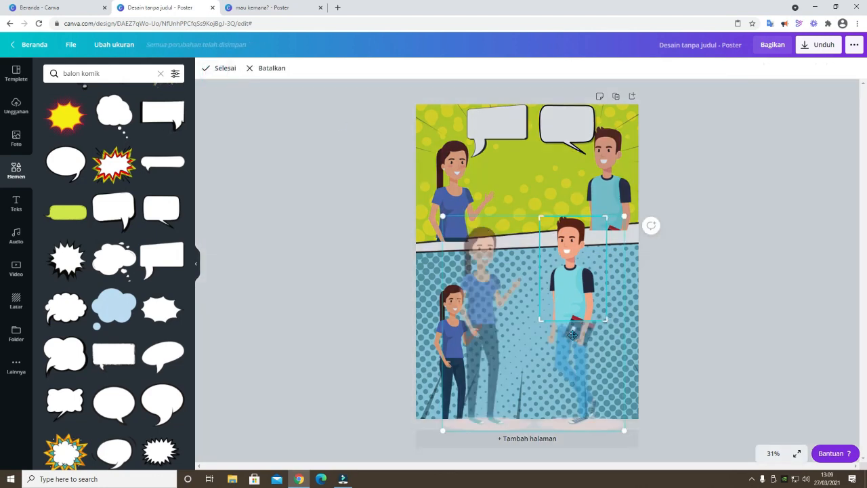
{"action": "left_click_drag", "start_coordinate": [606, 330], "coordinate": [610, 409]}
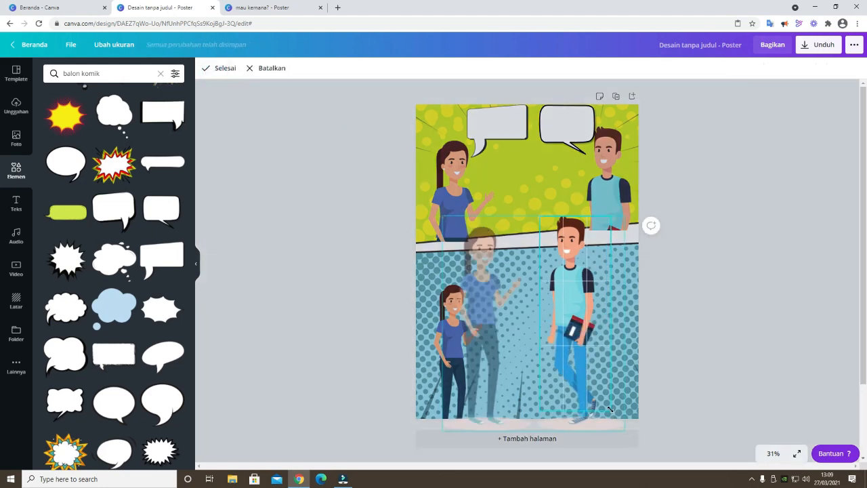
{"action": "left_click_drag", "start_coordinate": [576, 298], "coordinate": [584, 327]}
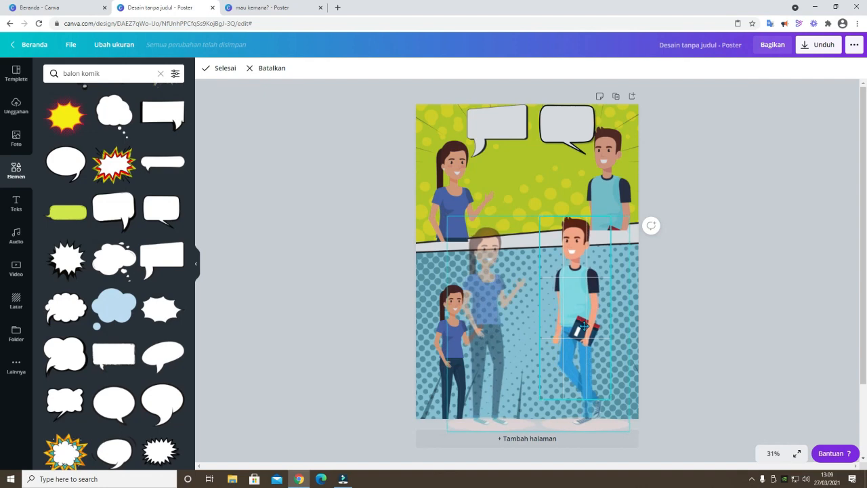
{"action": "left_click", "coordinate": [661, 314]}
{"action": "left_click", "coordinate": [605, 220]}
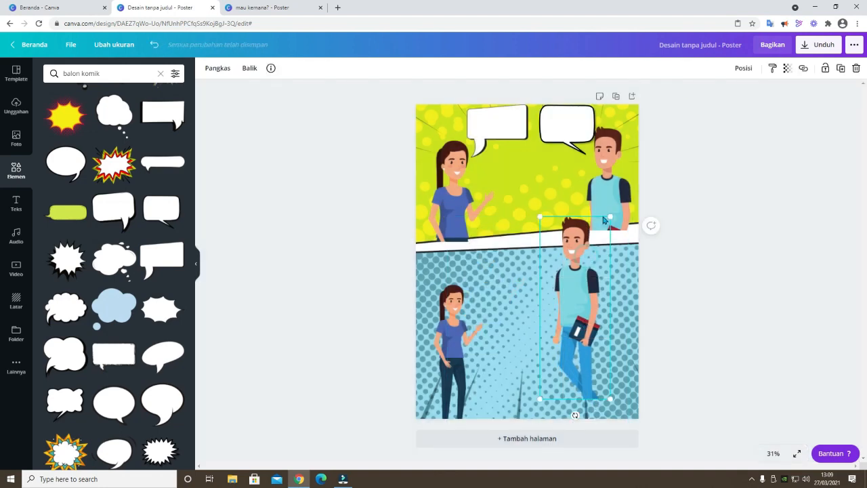
{"action": "left_click_drag", "start_coordinate": [608, 226], "coordinate": [609, 274]}
{"action": "left_click_drag", "start_coordinate": [571, 331], "coordinate": [588, 350]}
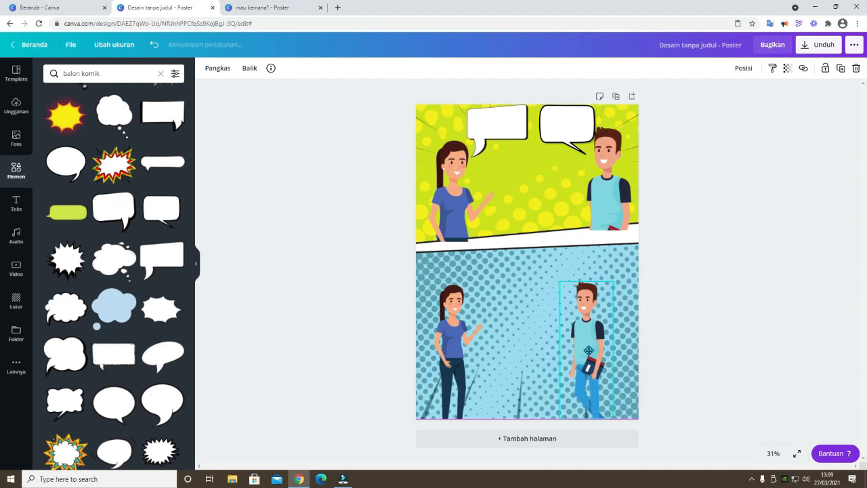
- Copy both speech balloons into the blue panel beside the two students' heads, shifting the lower boy slightly to the right
{"action": "left_click", "coordinate": [479, 123]}
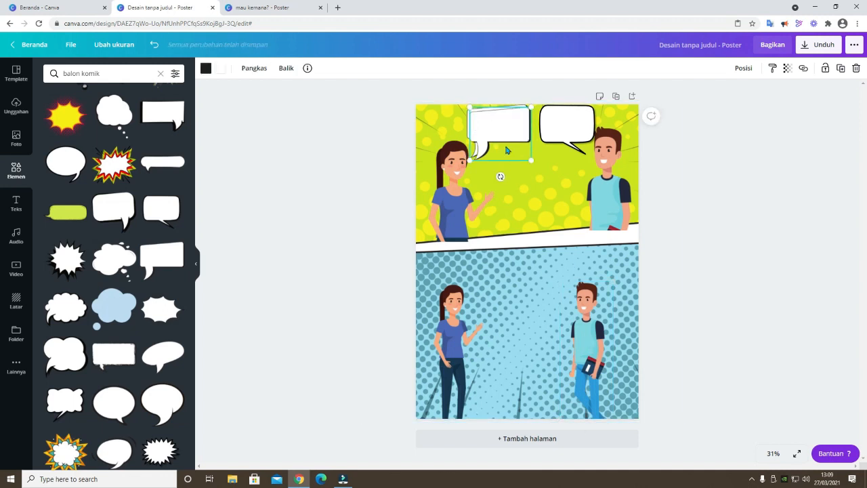
{"action": "left_click_drag", "start_coordinate": [507, 147], "coordinate": [503, 281]}
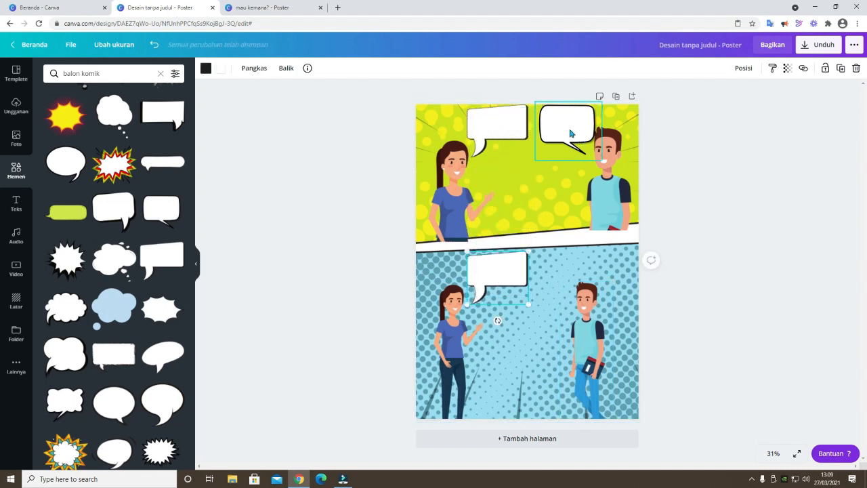
{"action": "left_click", "coordinate": [565, 128]}
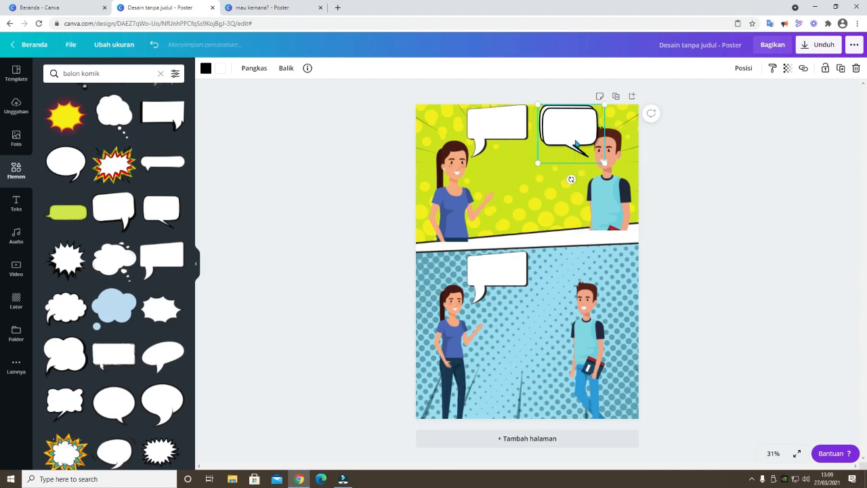
{"action": "left_click_drag", "start_coordinate": [576, 128], "coordinate": [568, 267]}
{"action": "left_click_drag", "start_coordinate": [583, 344], "coordinate": [600, 347]}
{"action": "left_click_drag", "start_coordinate": [559, 276], "coordinate": [567, 285]}
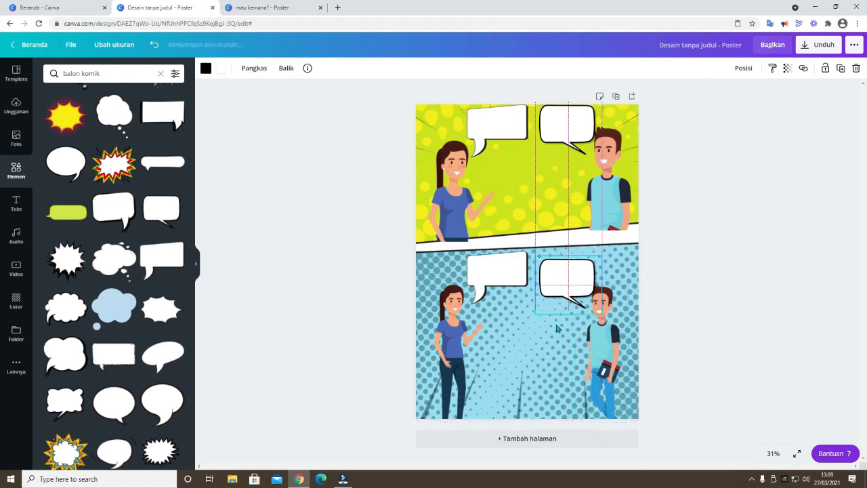
- Flip the girl in the blue panel horizontally
{"action": "left_click", "coordinate": [461, 324]}
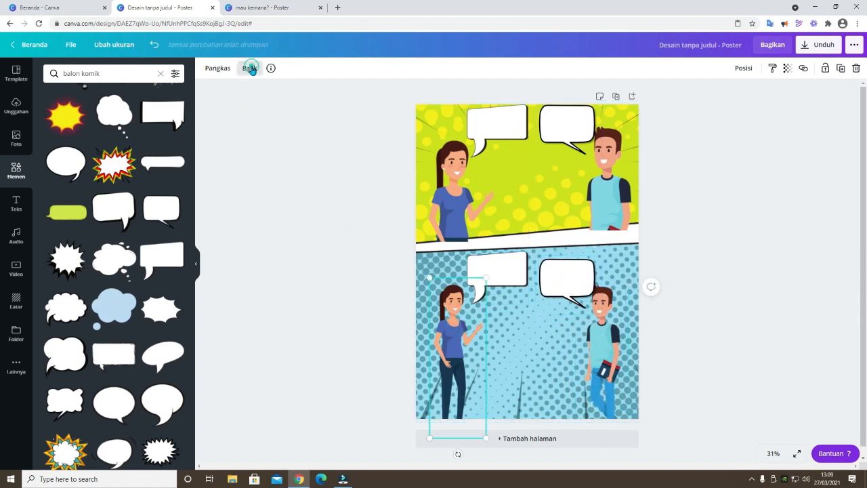
{"action": "left_click", "coordinate": [250, 69]}
{"action": "left_click", "coordinate": [279, 100]}
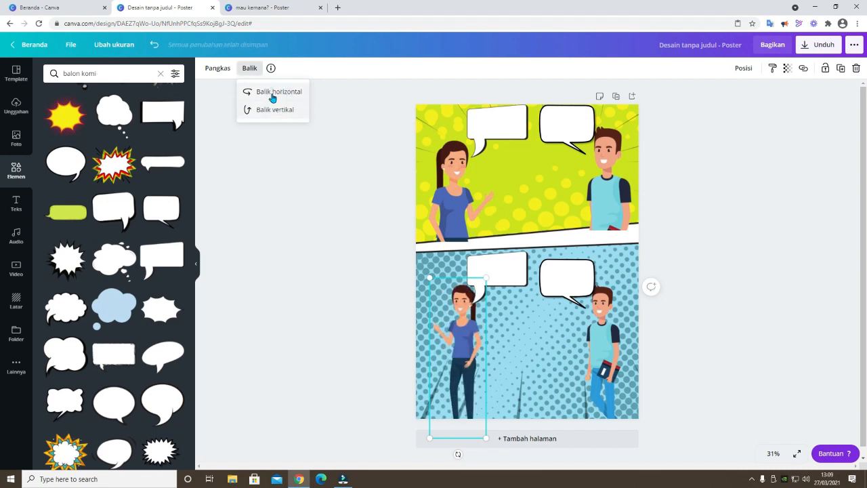
- Flip the girl in the blue panel horizontally once more so that she faces the boy
{"action": "left_click", "coordinate": [272, 96]}
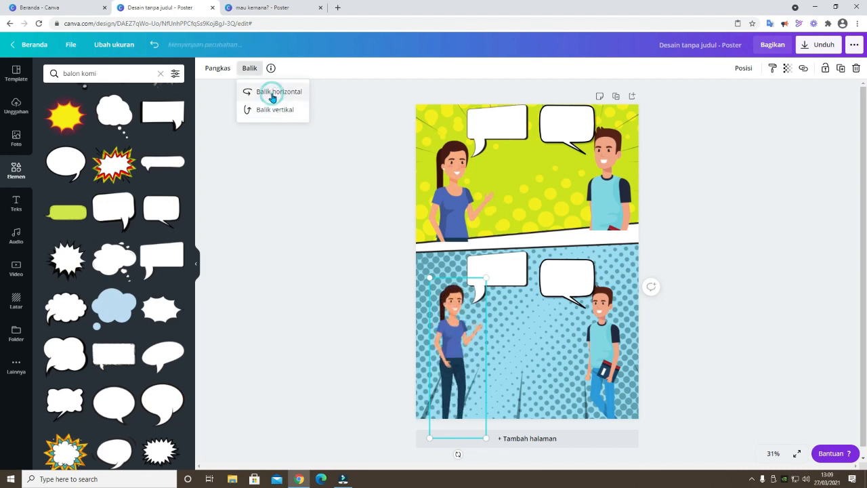
{"action": "left_click", "coordinate": [391, 259]}
- Add a body text placeholder, reduce its font size to 27.7, and place it inside the girl's speech balloon in the green panel
{"action": "left_click", "coordinate": [8, 209]}
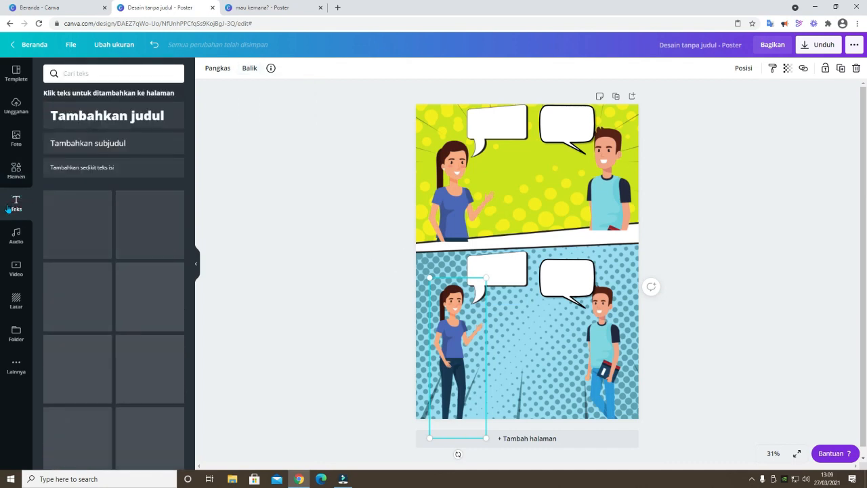
{"action": "left_click", "coordinate": [64, 168]}
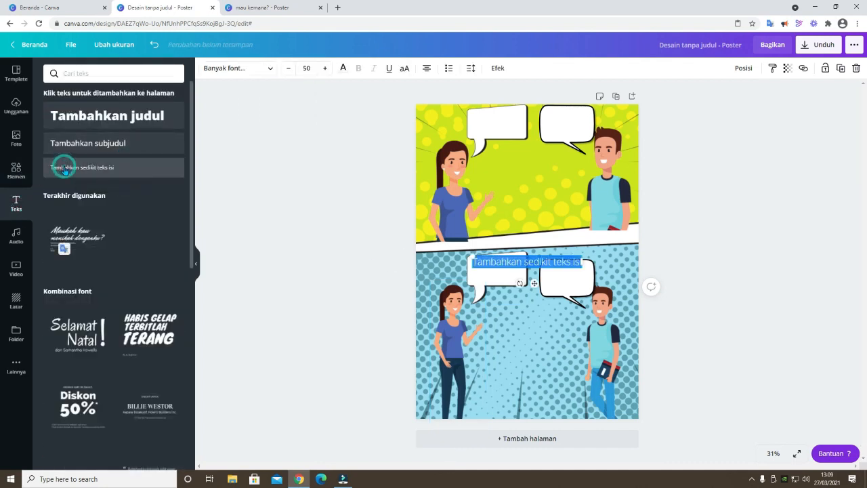
{"action": "left_click", "coordinate": [287, 68]}
{"action": "left_click", "coordinate": [287, 68]}
{"action": "left_click", "coordinate": [287, 68]}
{"action": "left_click", "coordinate": [288, 68]}
{"action": "left_click", "coordinate": [288, 68]}
{"action": "left_click", "coordinate": [288, 68]}
{"action": "left_click", "coordinate": [288, 68]}
{"action": "left_click", "coordinate": [288, 67]}
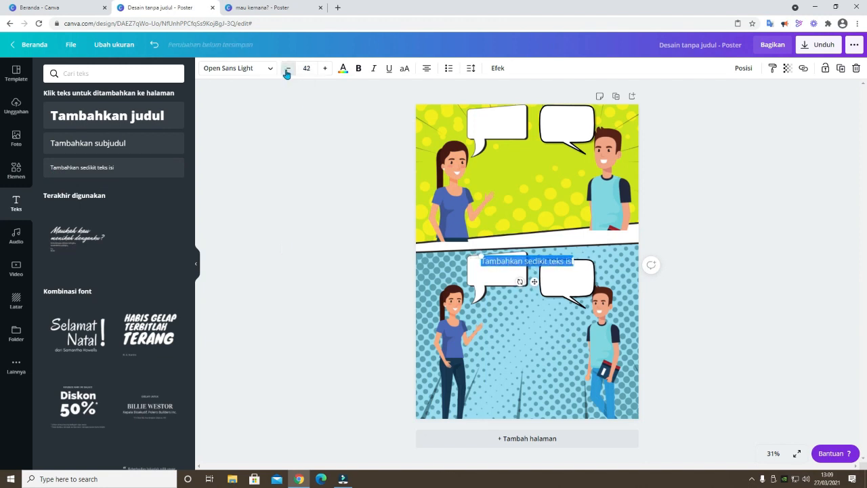
{"action": "left_click", "coordinate": [288, 67]}
{"action": "left_click", "coordinate": [288, 67]}
{"action": "left_click", "coordinate": [287, 68]}
{"action": "left_click", "coordinate": [288, 68]}
{"action": "left_click", "coordinate": [288, 68]}
{"action": "left_click", "coordinate": [288, 67]}
{"action": "left_click", "coordinate": [288, 67]}
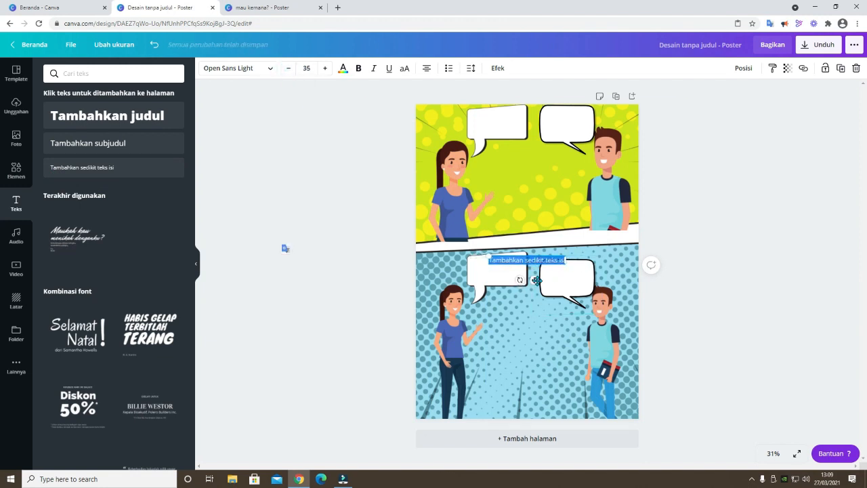
{"action": "left_click_drag", "start_coordinate": [536, 280], "coordinate": [507, 137]}
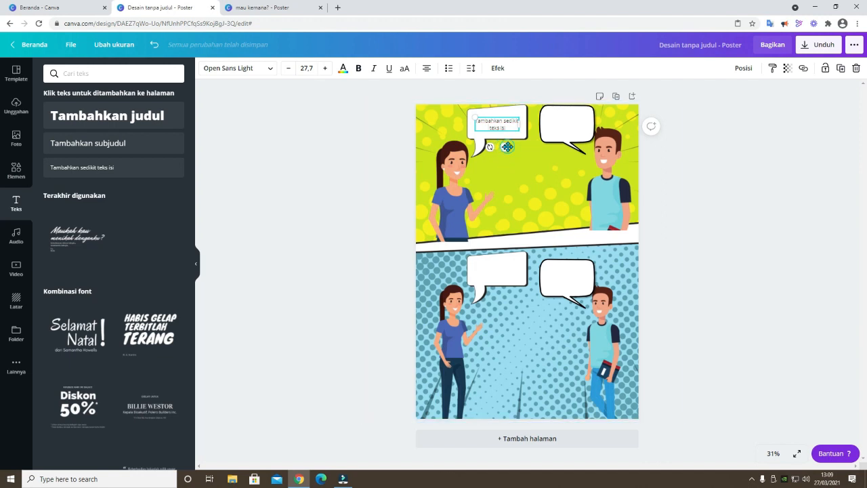
- Copy the placeholder text and place the copy inside the boy's speech balloon in the green panel
{"action": "right_click", "coordinate": [506, 147]}
{"action": "left_click", "coordinate": [520, 162]}
{"action": "right_click", "coordinate": [517, 176]}
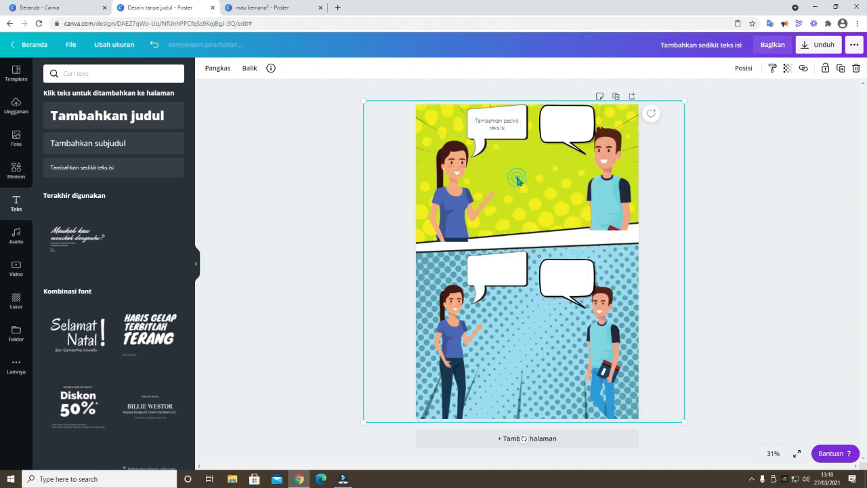
{"action": "left_click", "coordinate": [546, 206]}
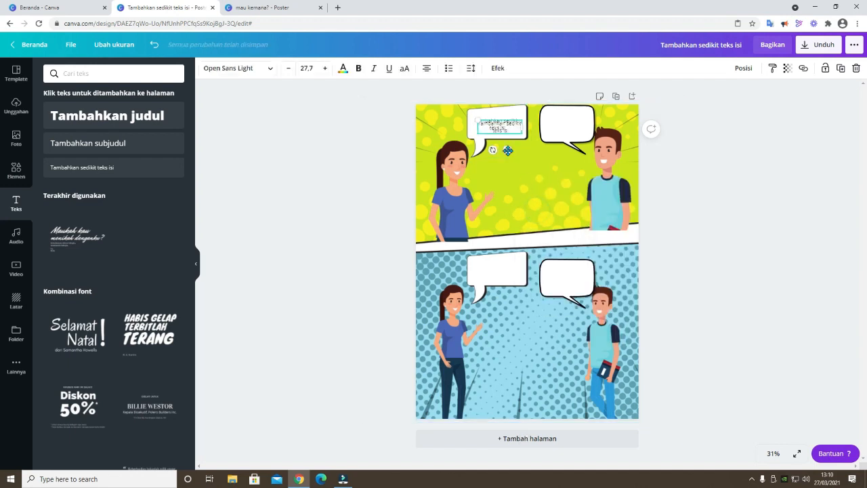
{"action": "left_click_drag", "start_coordinate": [507, 151], "coordinate": [576, 147]}
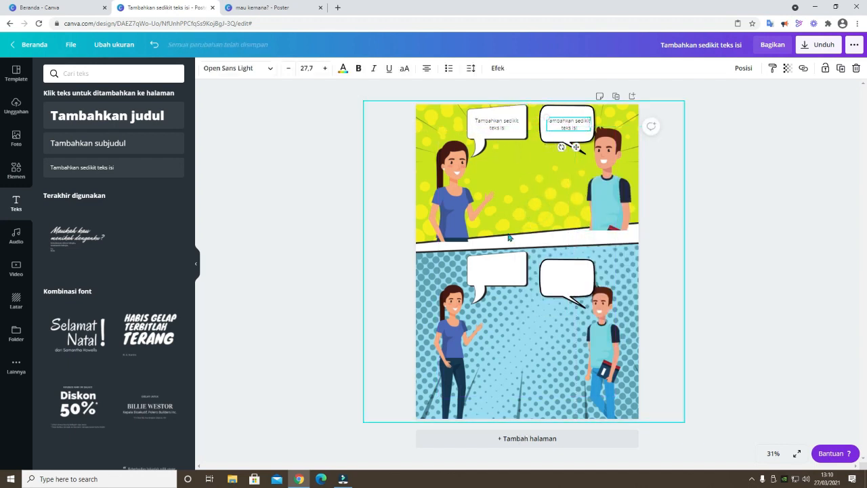
- Paste two more copies of the placeholder text, one inside each speech balloon in the blue panel
{"action": "key", "text": "ctrl+v"}
{"action": "left_click_drag", "start_coordinate": [506, 147], "coordinate": [507, 291]}
{"action": "key", "text": "ctrl+v"}
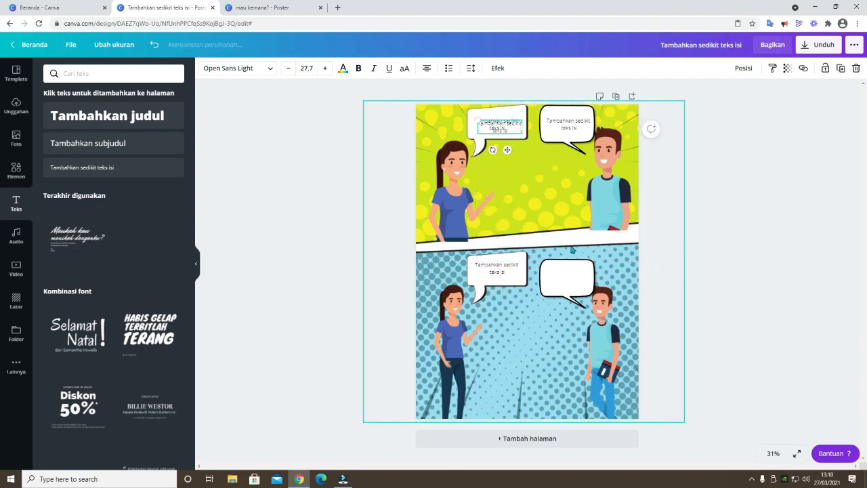
{"action": "left_click_drag", "start_coordinate": [508, 150], "coordinate": [580, 299]}
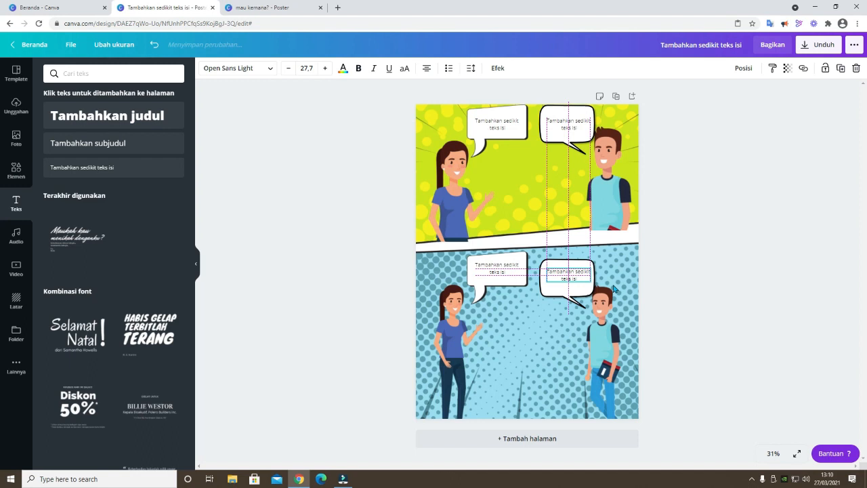
{"action": "left_click", "coordinate": [676, 263]}
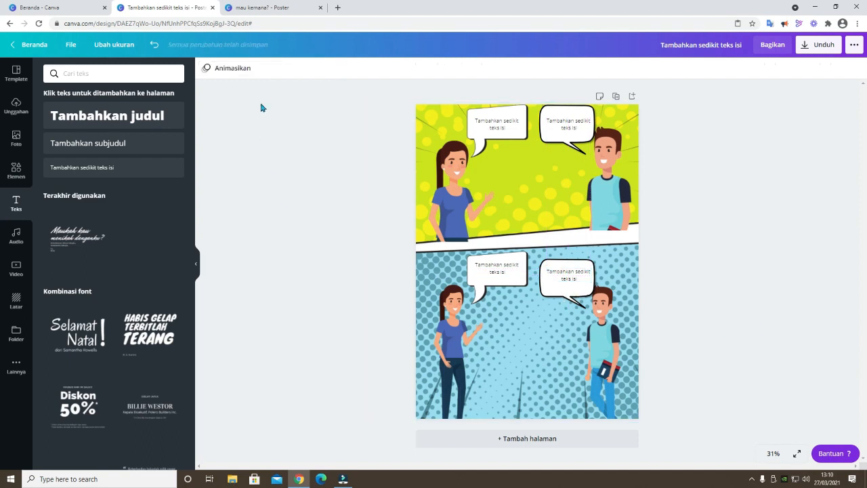
- Switch to the "mau kemana?" poster and examine the balloon dialogue on page 1 and the LEMBAR KERJA layout on page 2
{"action": "left_click", "coordinate": [261, 7]}
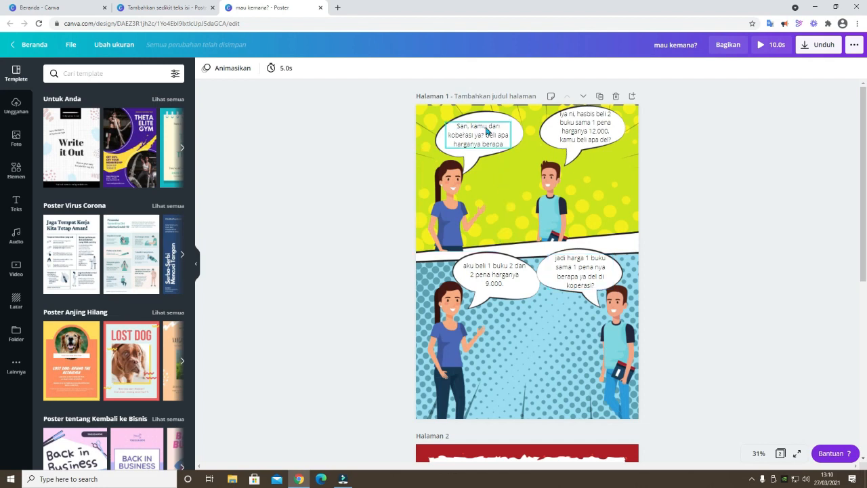
{"action": "left_click", "coordinate": [587, 120]}
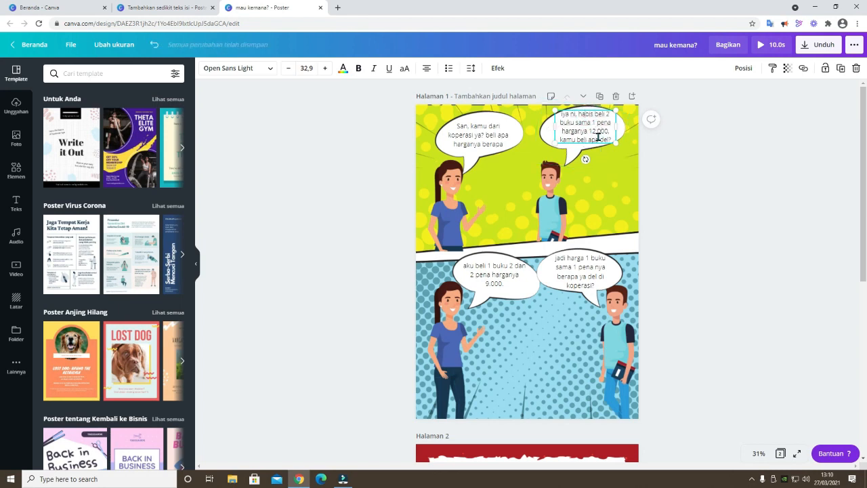
{"action": "left_click", "coordinate": [475, 276]}
{"action": "left_click", "coordinate": [758, 453]}
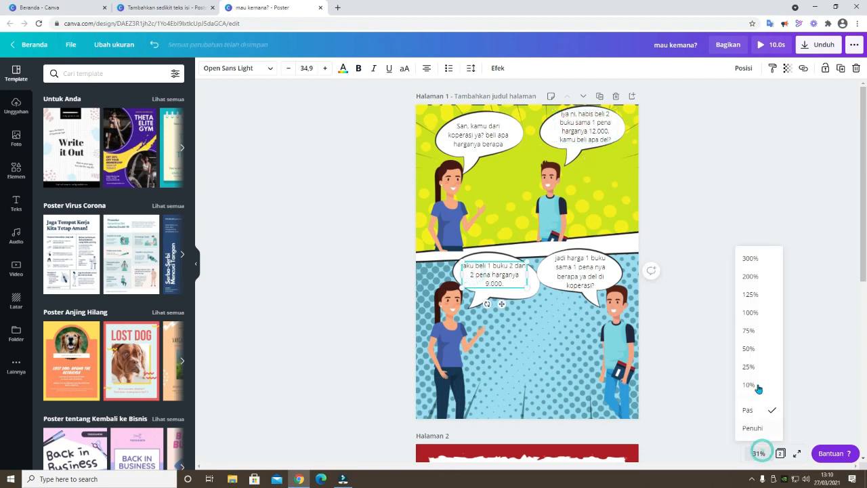
{"action": "left_click", "coordinate": [755, 332]}
{"action": "scroll", "coordinate": [630, 261], "scroll_direction": "up", "scroll_amount": 3}
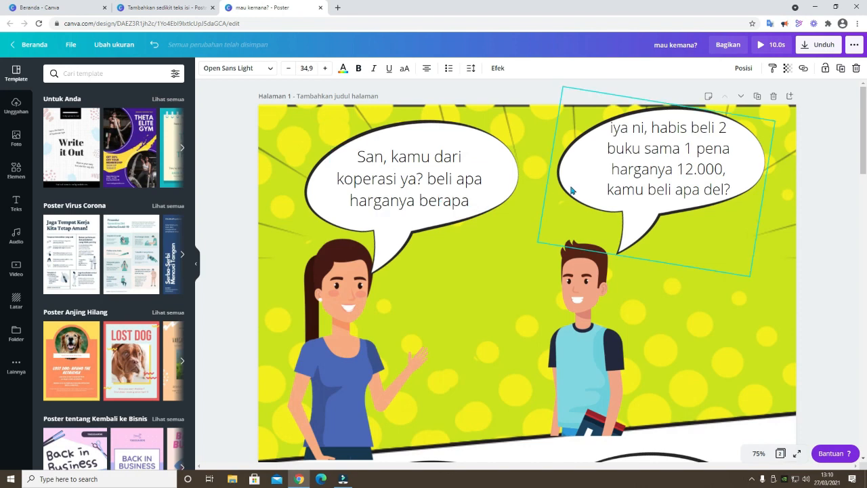
{"action": "scroll", "coordinate": [571, 190], "scroll_direction": "down", "scroll_amount": 5}
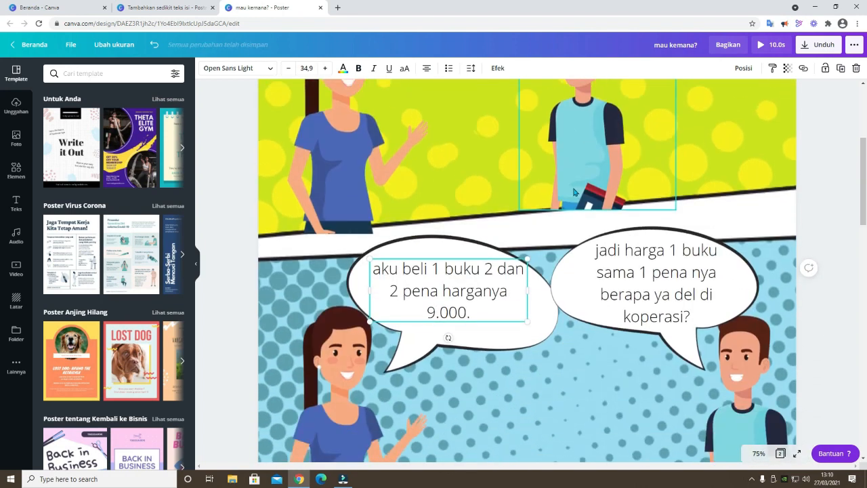
{"action": "left_click", "coordinate": [648, 317]}
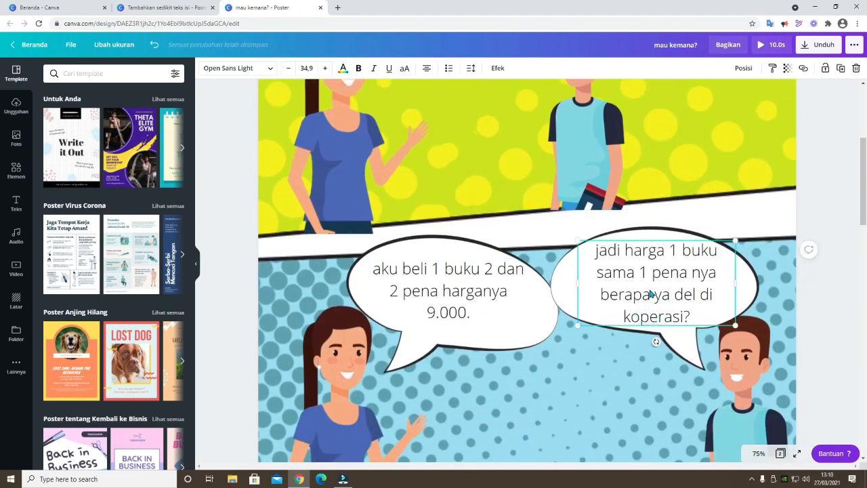
{"action": "scroll", "coordinate": [651, 293], "scroll_direction": "down", "scroll_amount": 5}
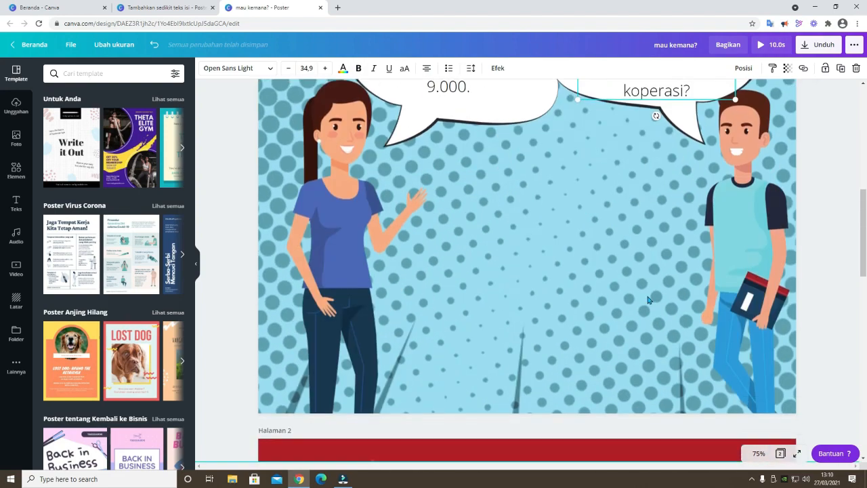
{"action": "left_click", "coordinate": [760, 460]}
{"action": "left_click", "coordinate": [773, 348]}
{"action": "scroll", "coordinate": [624, 337], "scroll_direction": "down", "scroll_amount": 3}
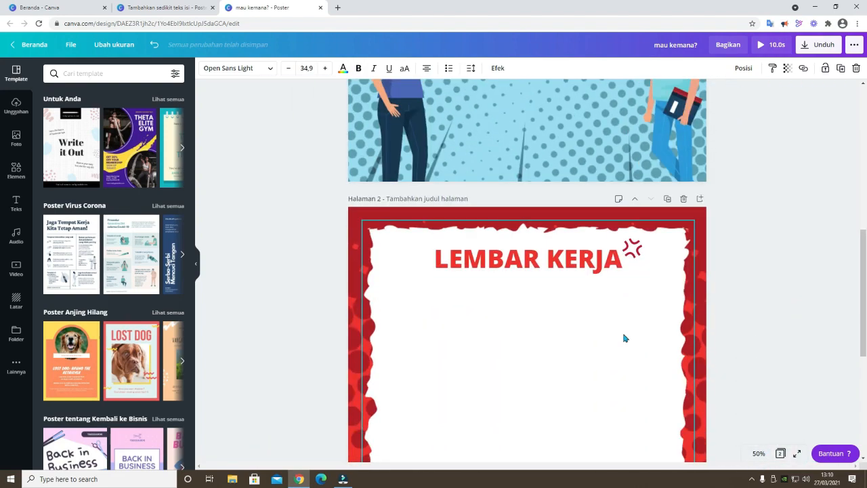
{"action": "scroll", "coordinate": [625, 337], "scroll_direction": "down", "scroll_amount": 4}
{"action": "scroll", "coordinate": [559, 304], "scroll_direction": "up", "scroll_amount": 2}
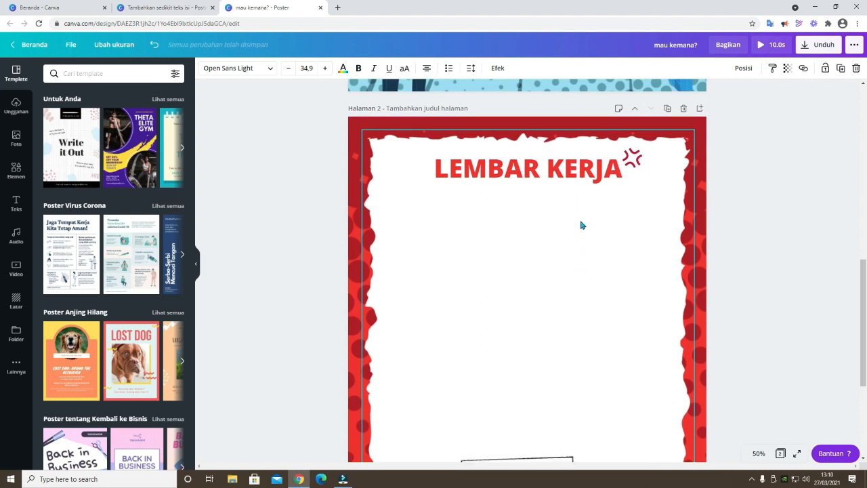
{"action": "scroll", "coordinate": [535, 224], "scroll_direction": "down", "scroll_amount": 5}
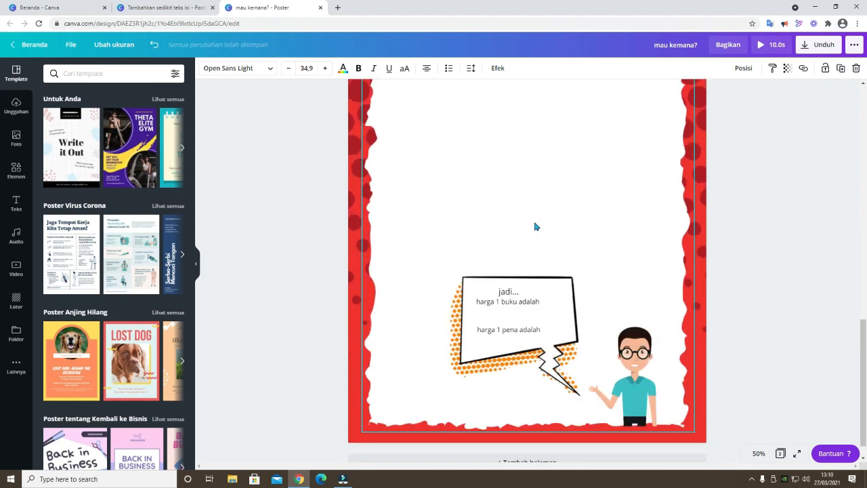
- Add a blank third page at the end of the "mau kemana?" poster
{"action": "left_click", "coordinate": [524, 440]}
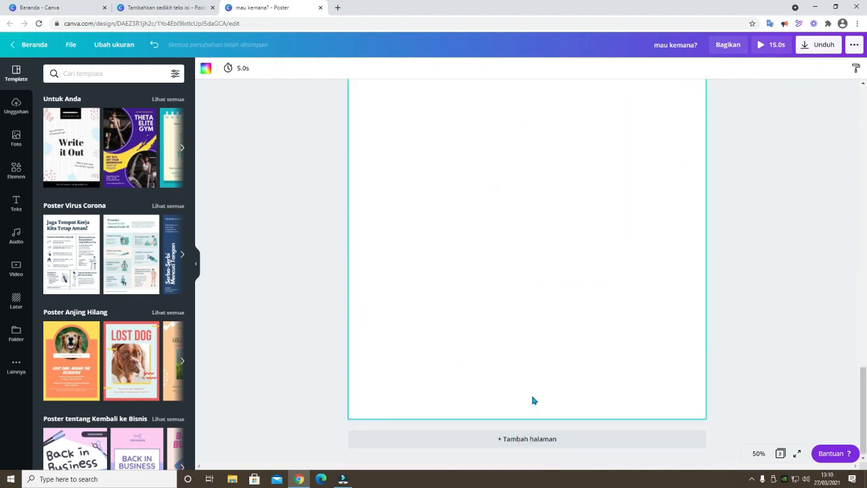
{"action": "scroll", "coordinate": [539, 394], "scroll_direction": "up", "scroll_amount": 1}
{"action": "left_click", "coordinate": [758, 453]}
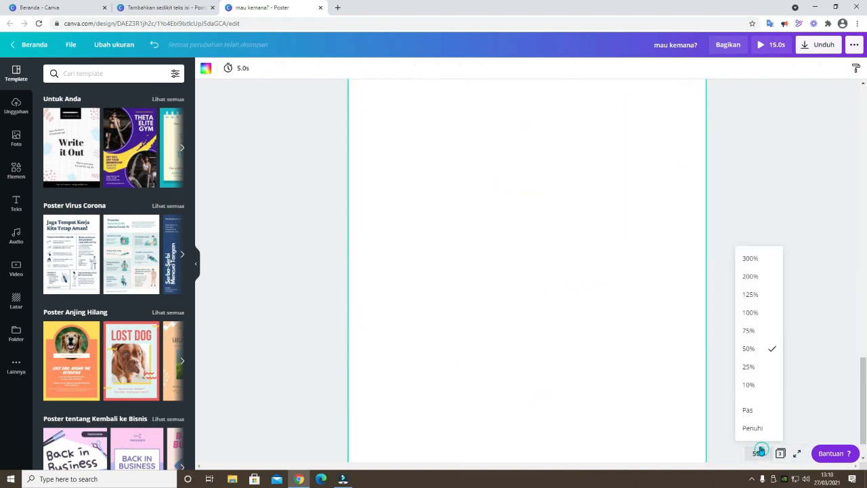
{"action": "left_click", "coordinate": [753, 370]}
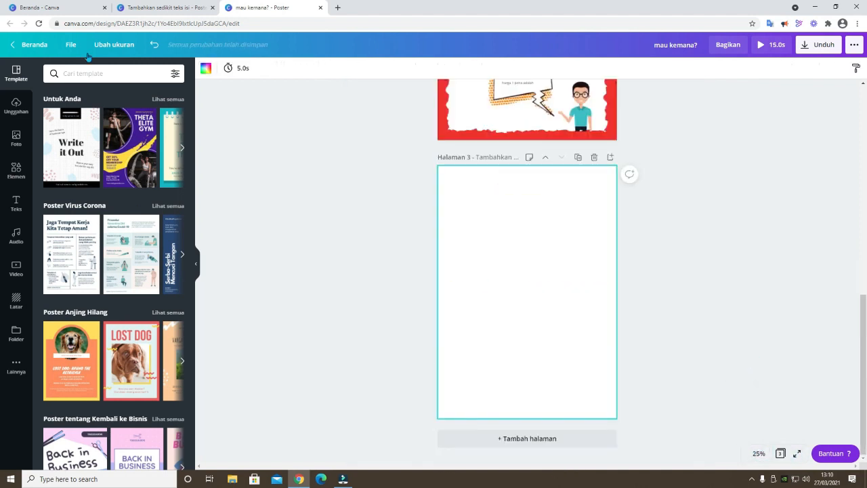
- Search the elements for "komik", add the yellow-orange sunburst graphic, and enlarge it to cover all of page 3
{"action": "left_click", "coordinate": [11, 178]}
{"action": "left_click", "coordinate": [88, 73]}
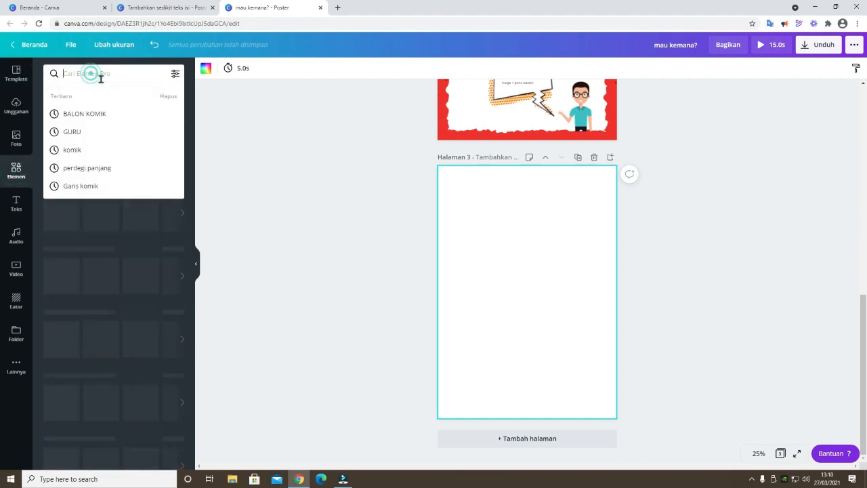
{"action": "type", "text": "komik"}
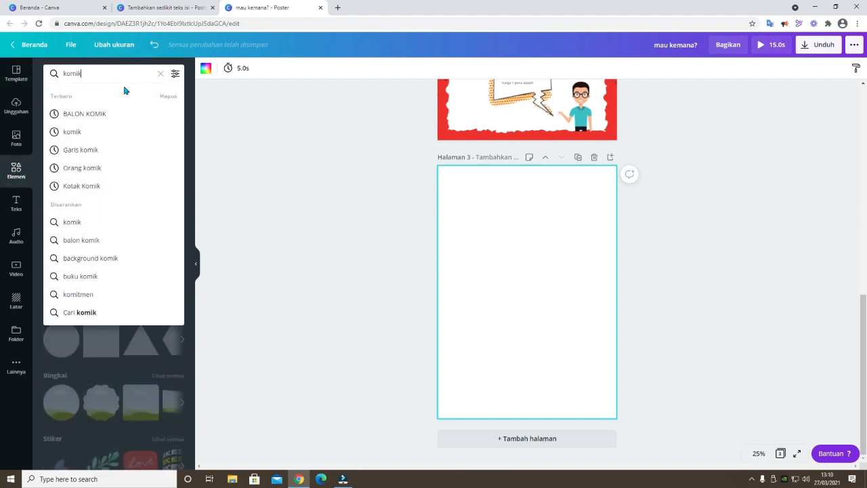
{"action": "key", "text": "Return"}
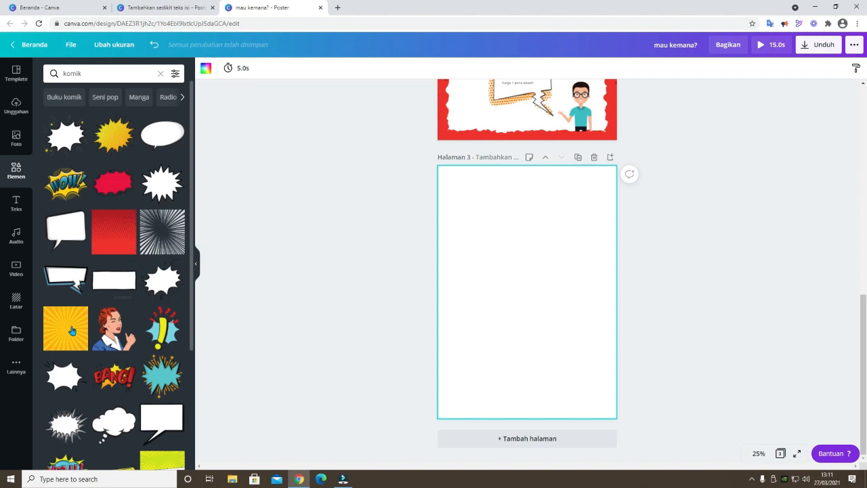
{"action": "left_click", "coordinate": [73, 330]}
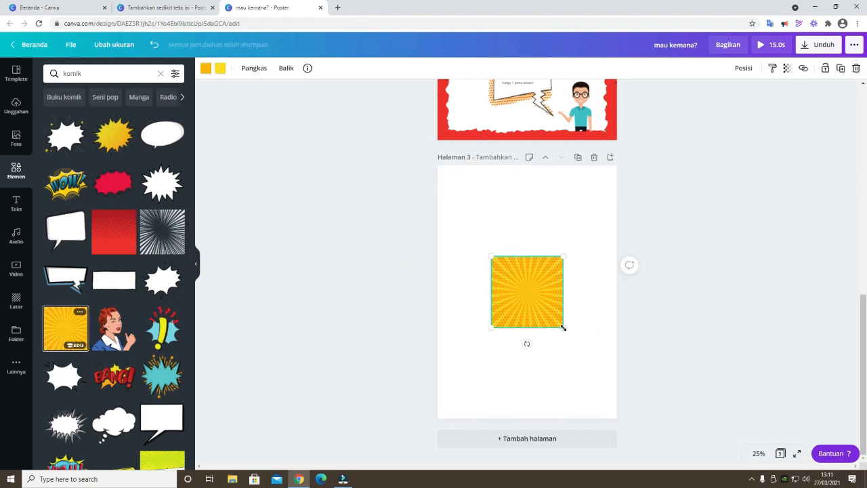
{"action": "left_click_drag", "start_coordinate": [563, 328], "coordinate": [679, 428]}
{"action": "left_click_drag", "start_coordinate": [454, 200], "coordinate": [396, 146]}
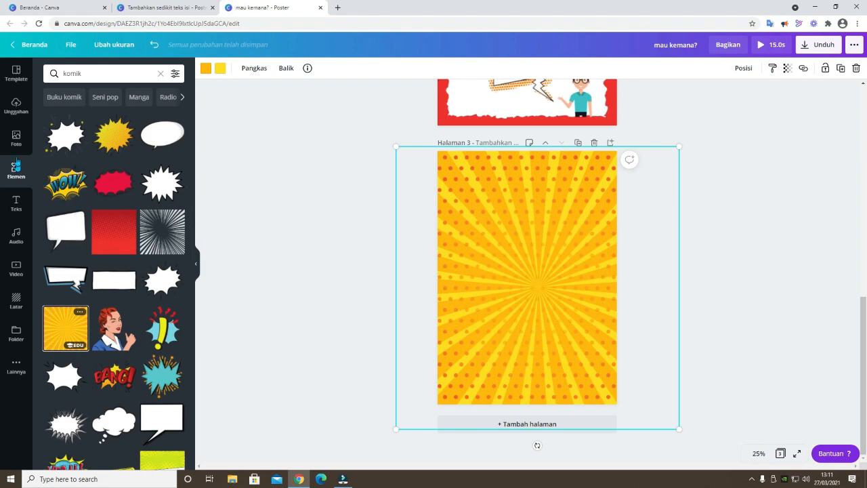
- Search the elements for "persegi panjang" and add the white torn-edge rectangle to page 3
{"action": "left_click", "coordinate": [86, 73]}
{"action": "type", "text": "per"}
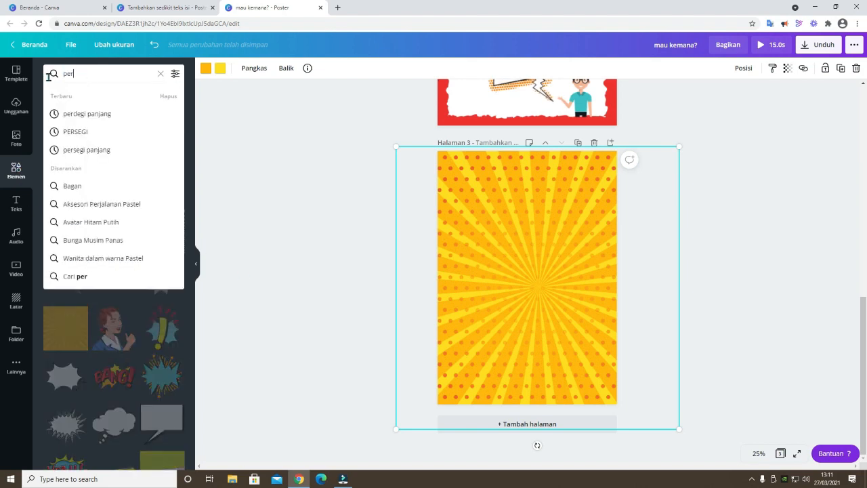
{"action": "type", "text": "sdeegi panj"}
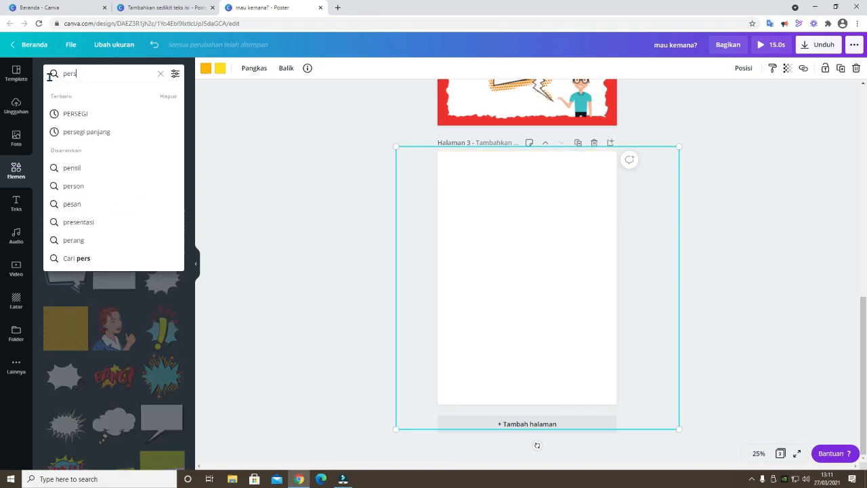
{"action": "type", "text": "ang"}
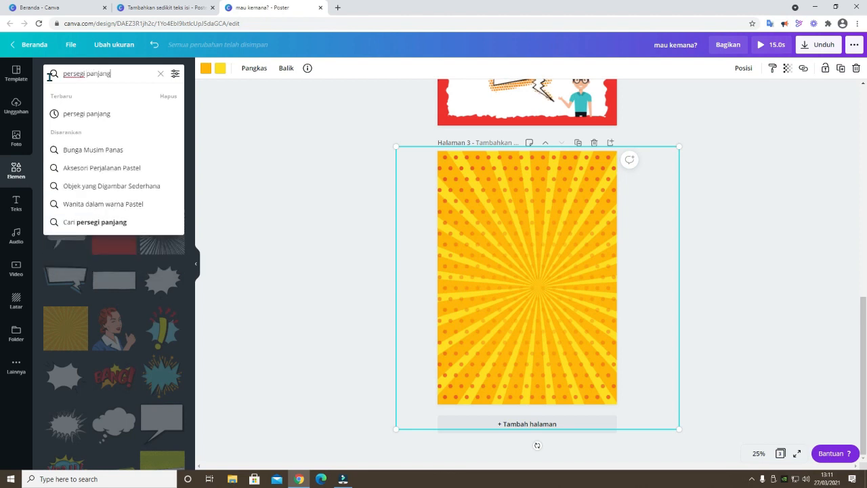
{"action": "key", "text": "Return"}
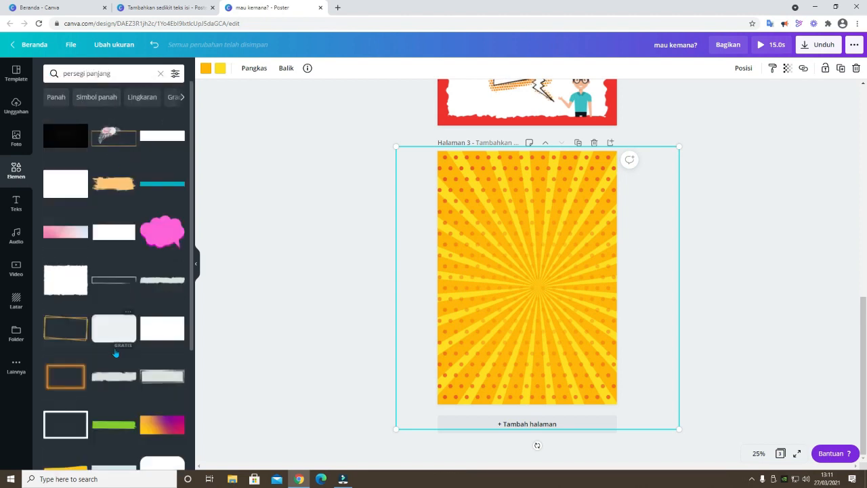
{"action": "left_click", "coordinate": [65, 290]}
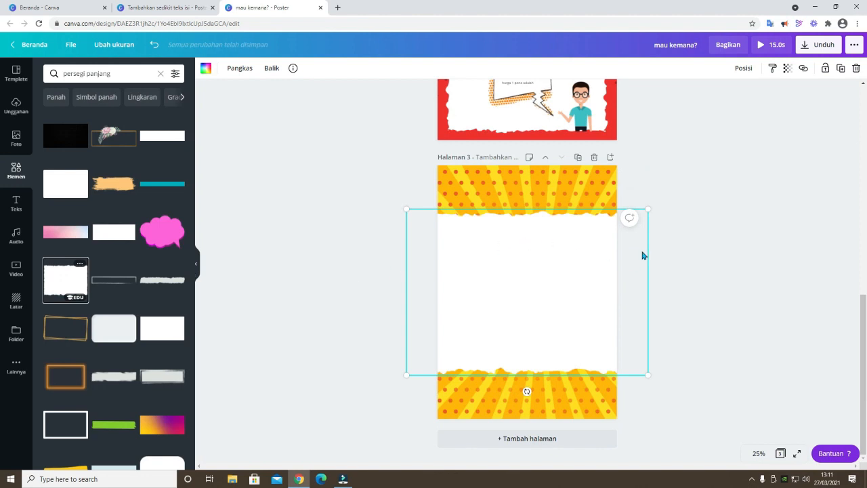
- Rotate the torn-edge rectangle upright and resize it to fill page 3, leaving an even sunburst border around it
{"action": "left_click_drag", "start_coordinate": [647, 208], "coordinate": [581, 255]}
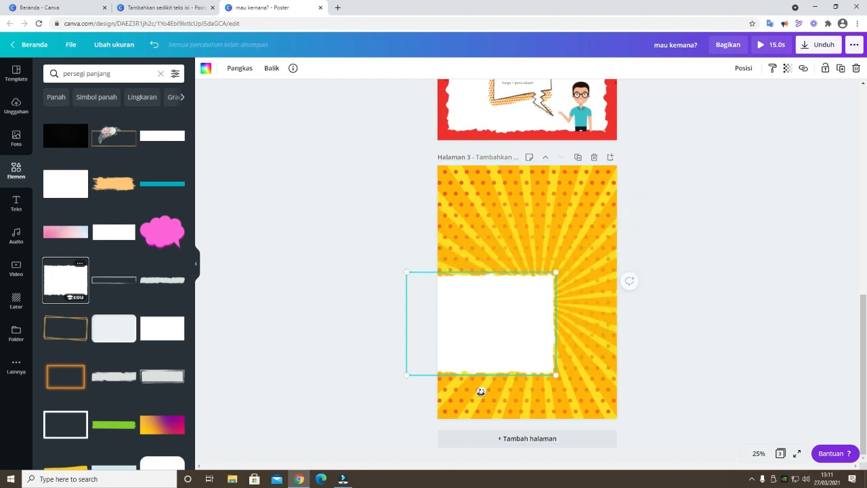
{"action": "left_click_drag", "start_coordinate": [481, 389], "coordinate": [387, 323]}
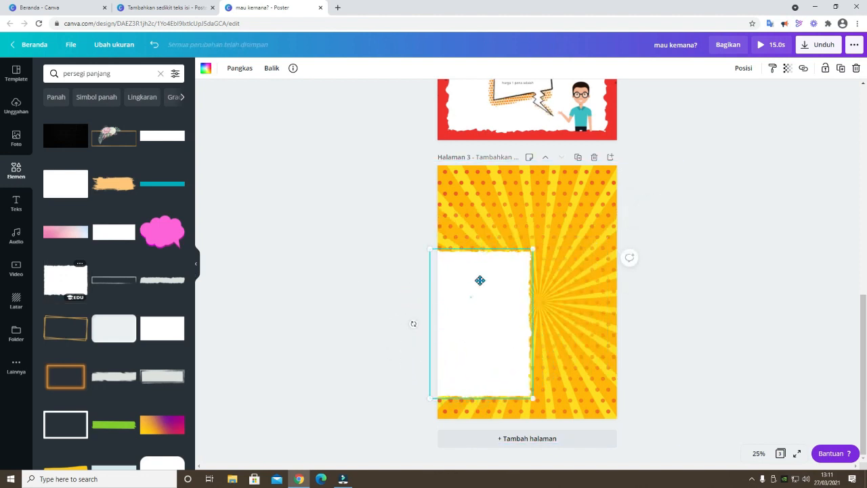
{"action": "left_click_drag", "start_coordinate": [480, 278], "coordinate": [492, 230]}
{"action": "left_click_drag", "start_coordinate": [554, 333], "coordinate": [605, 407]}
{"action": "left_click_drag", "start_coordinate": [446, 180], "coordinate": [442, 171]}
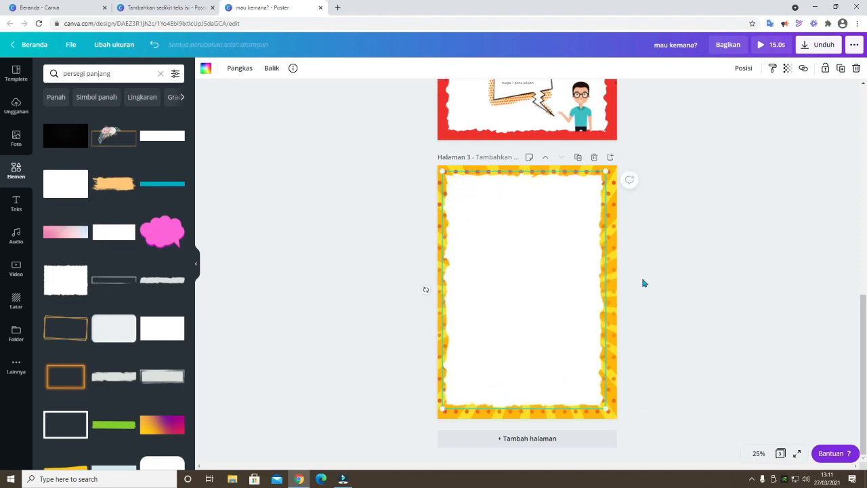
- Add the heading "LEMBAR KERJA" to page 3, shrink it to about size 74, and centre it near the page's upper edge
{"action": "left_click", "coordinate": [17, 203]}
{"action": "left_click", "coordinate": [94, 115]}
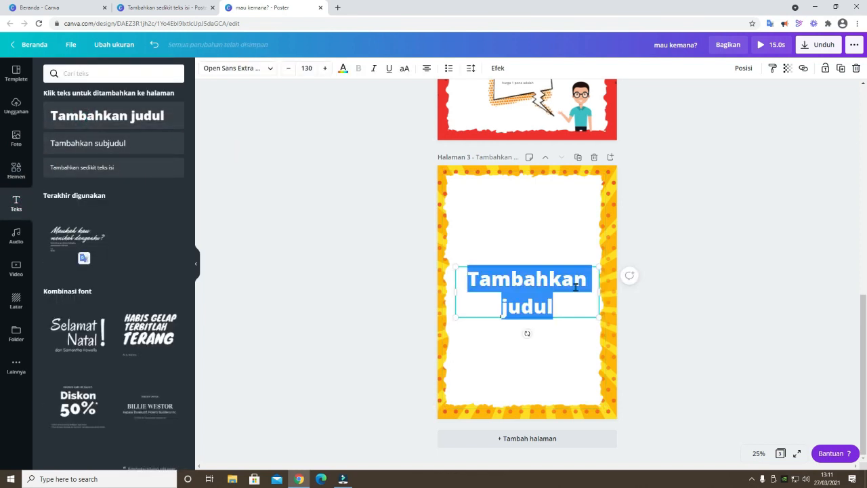
{"action": "type", "text": "lem"}
{"action": "key", "text": "BackSpace"}
{"action": "key", "text": "BackSpace"}
{"action": "key", "text": "BackSpace"}
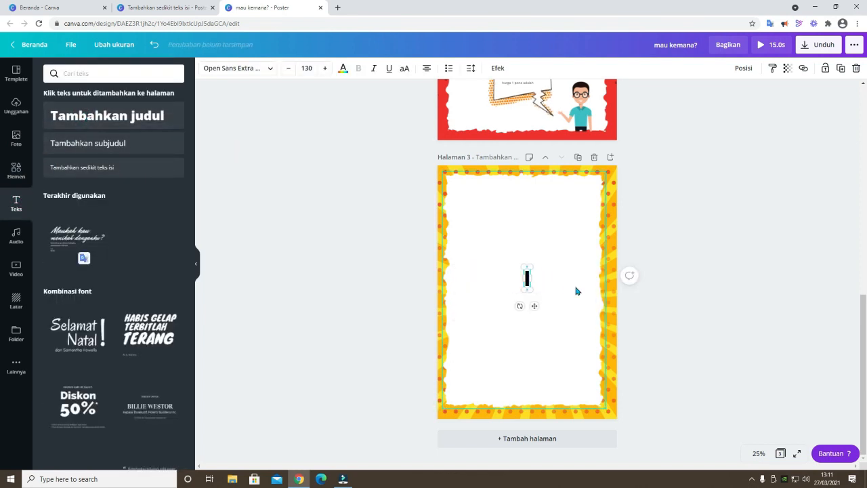
{"action": "type", "text": "LEMBAR"}
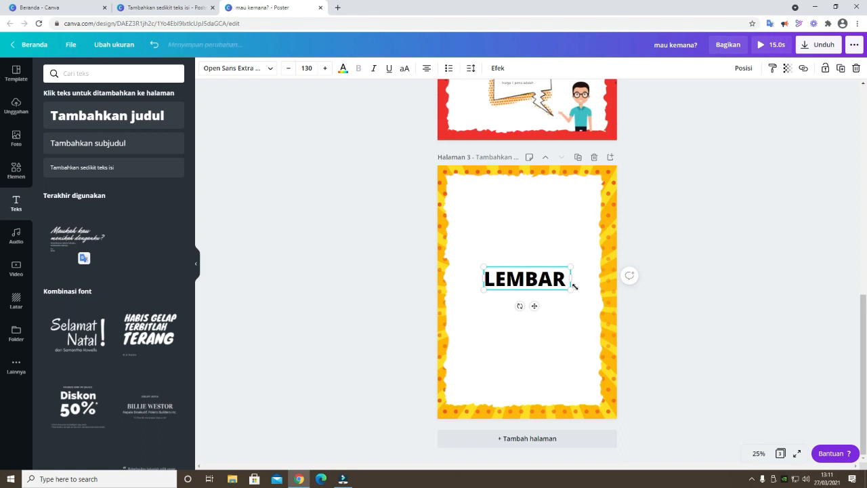
{"action": "type", "text": " KERJA"}
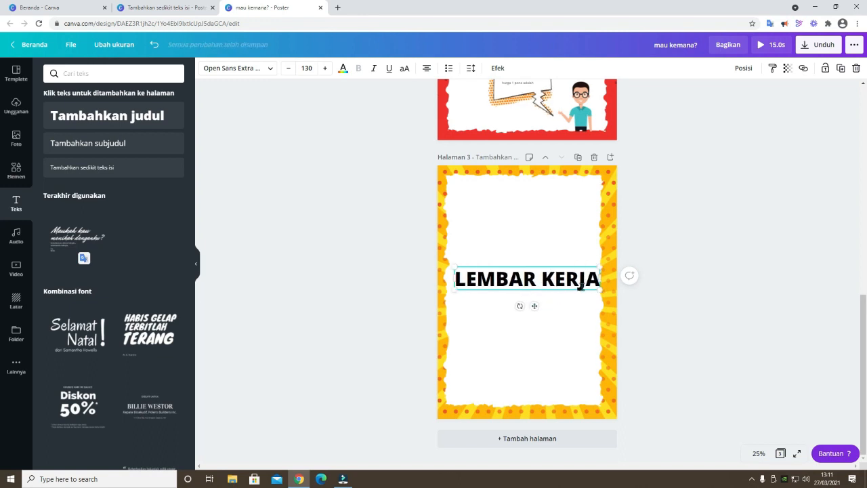
{"action": "left_click_drag", "start_coordinate": [604, 290], "coordinate": [529, 218]}
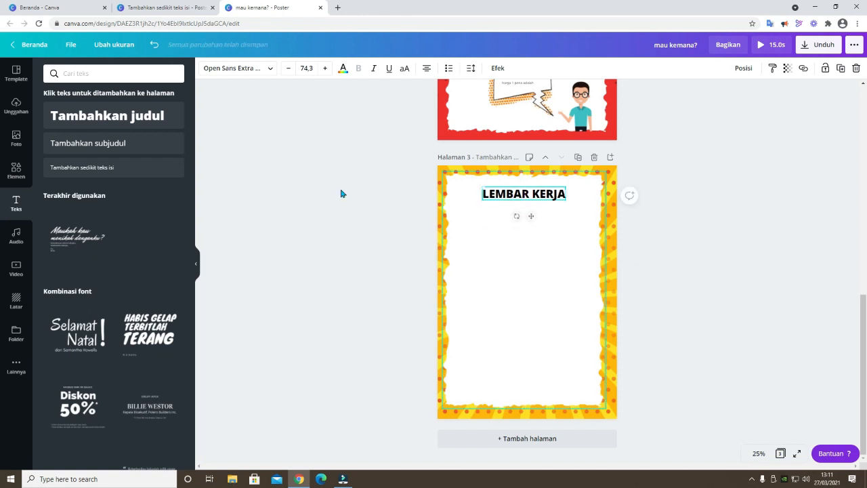
- Search the elements for "KOMIK" and add the slanted yellow banner graphic to page 3
{"action": "left_click", "coordinate": [108, 74]}
{"action": "left_click", "coordinate": [16, 170]}
{"action": "left_click", "coordinate": [84, 74]}
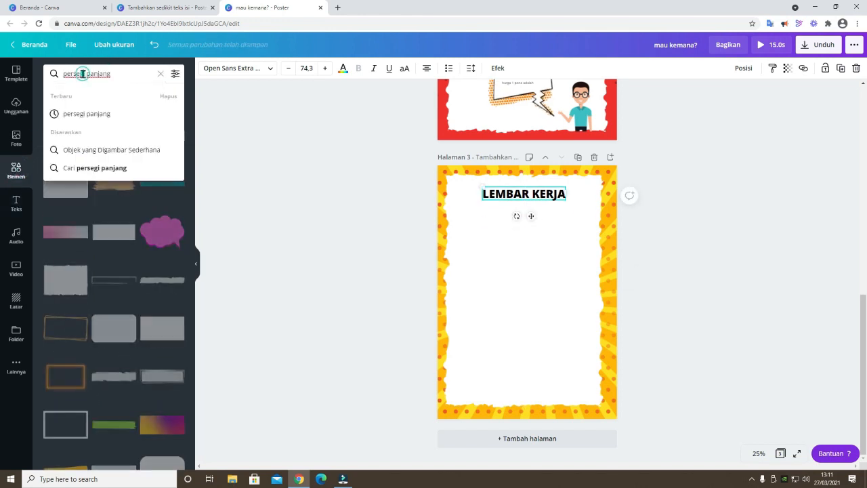
{"action": "type", "text": "KOMIK"}
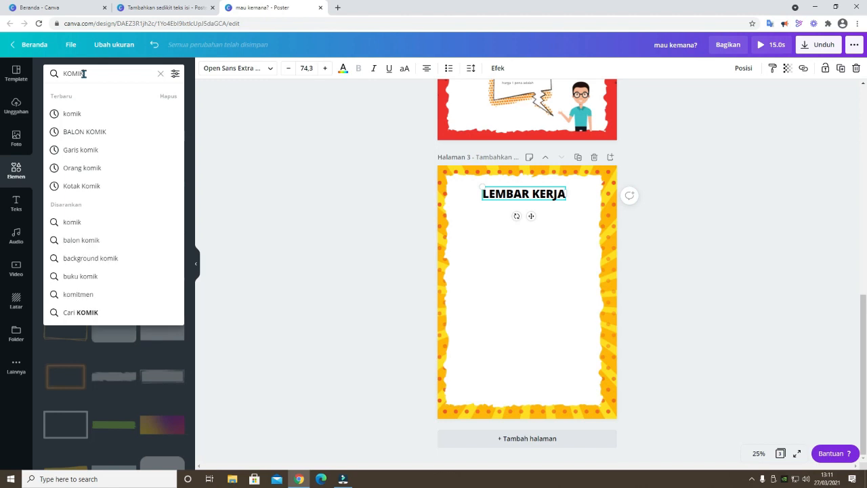
{"action": "key", "text": "Return"}
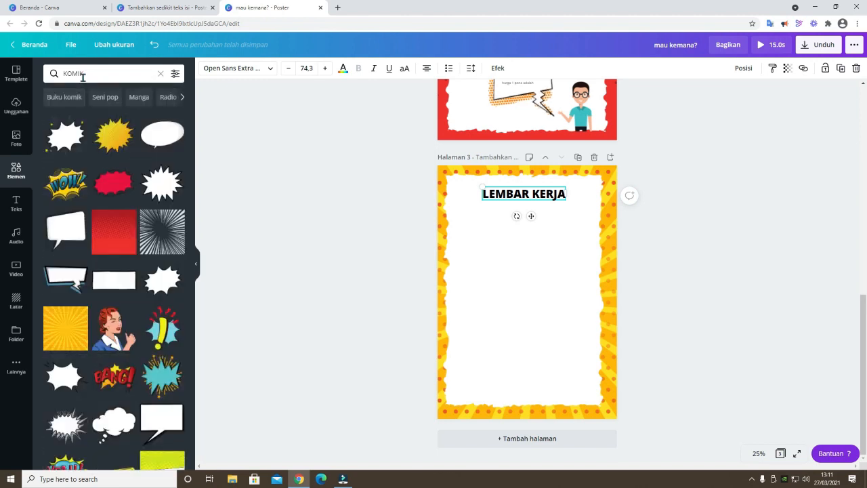
{"action": "scroll", "coordinate": [119, 226], "scroll_direction": "down", "scroll_amount": 3}
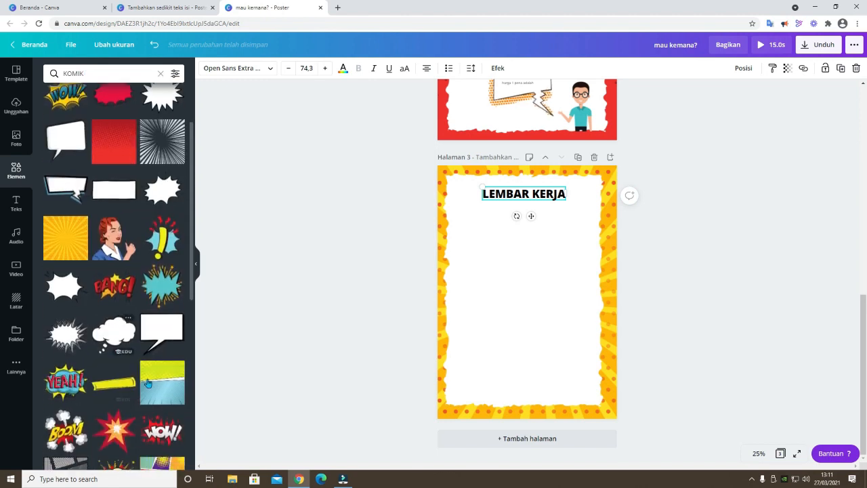
{"action": "scroll", "coordinate": [134, 295], "scroll_direction": "down", "scroll_amount": 2}
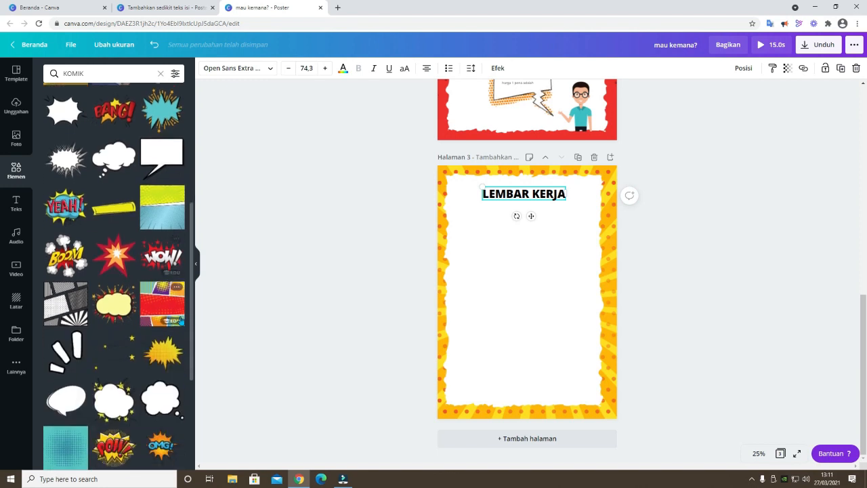
{"action": "left_click", "coordinate": [103, 172]}
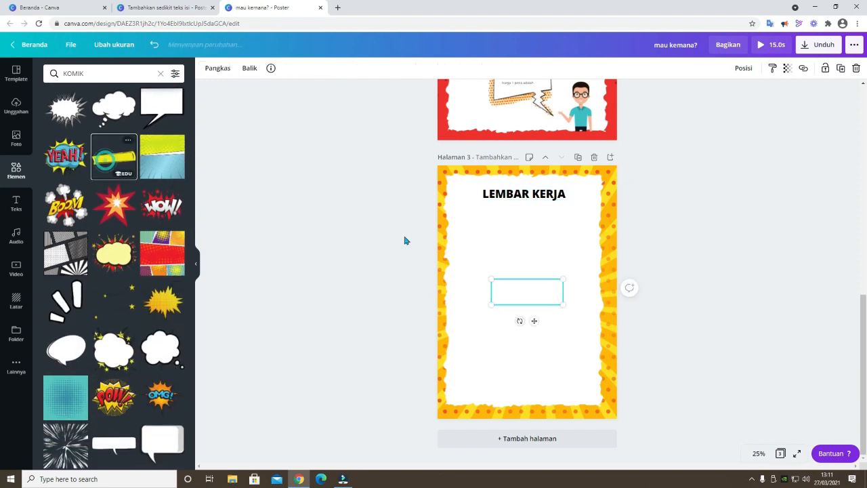
- Layer the yellow banner behind the "LEMBAR KERJA" heading, enlarge it, and centre it on the heading
{"action": "right_click", "coordinate": [534, 296]}
{"action": "left_click", "coordinate": [586, 370]}
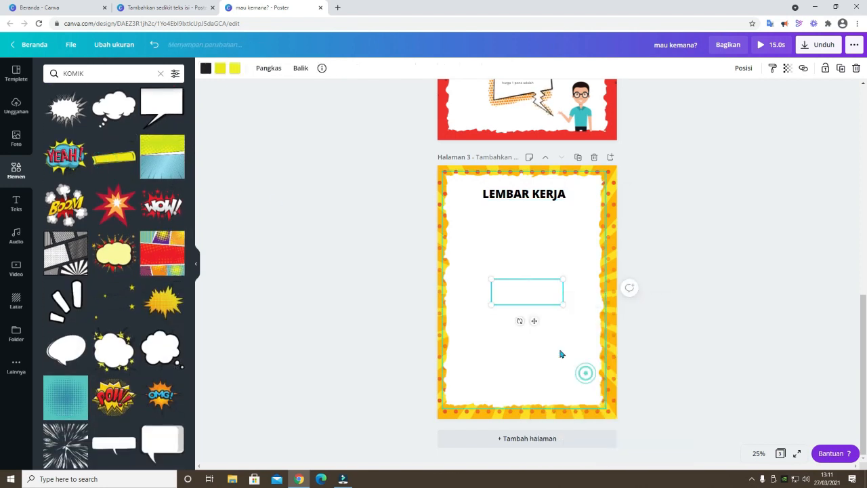
{"action": "key", "text": "ctrl+z"}
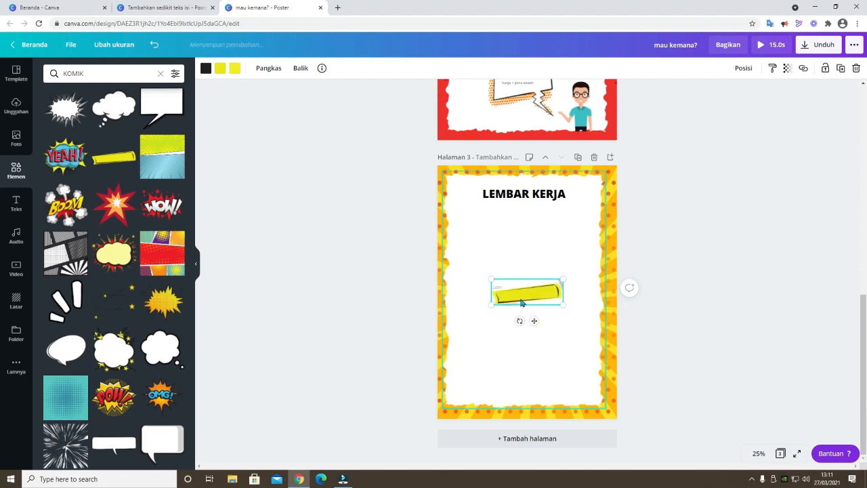
{"action": "left_click_drag", "start_coordinate": [535, 293], "coordinate": [581, 211]}
{"action": "left_click_drag", "start_coordinate": [507, 207], "coordinate": [509, 201]}
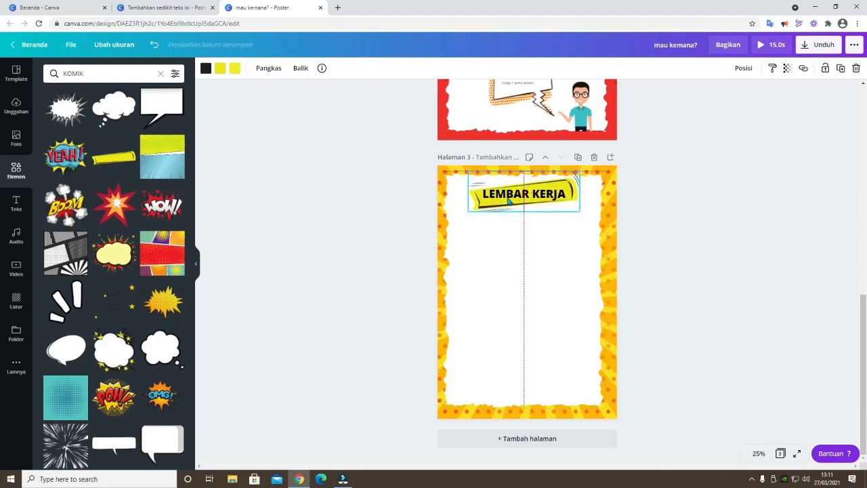
{"action": "left_click", "coordinate": [662, 230]}
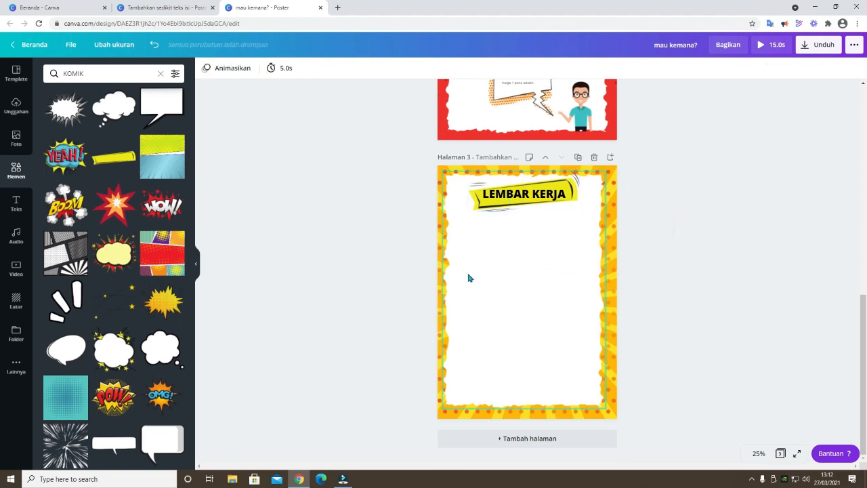
- Examine the speech balloon text beside the character on page 2 at 75% zoom
{"action": "scroll", "coordinate": [468, 278], "scroll_direction": "up", "scroll_amount": 3}
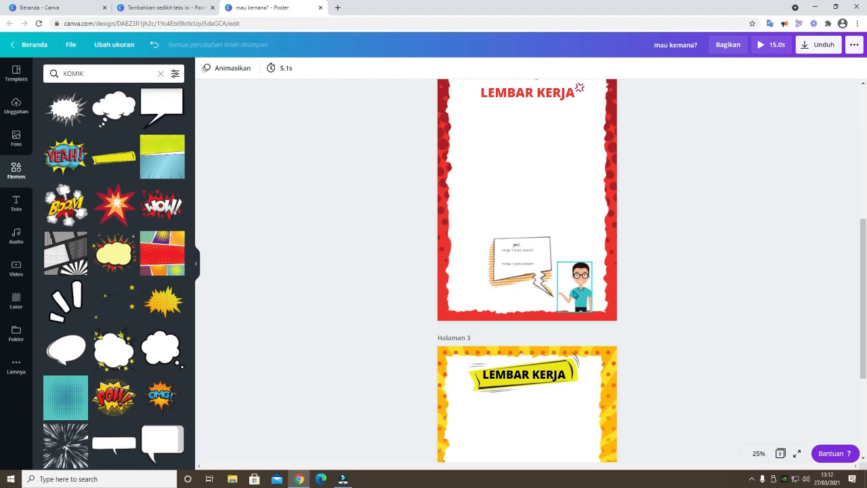
{"action": "left_click", "coordinate": [759, 453]}
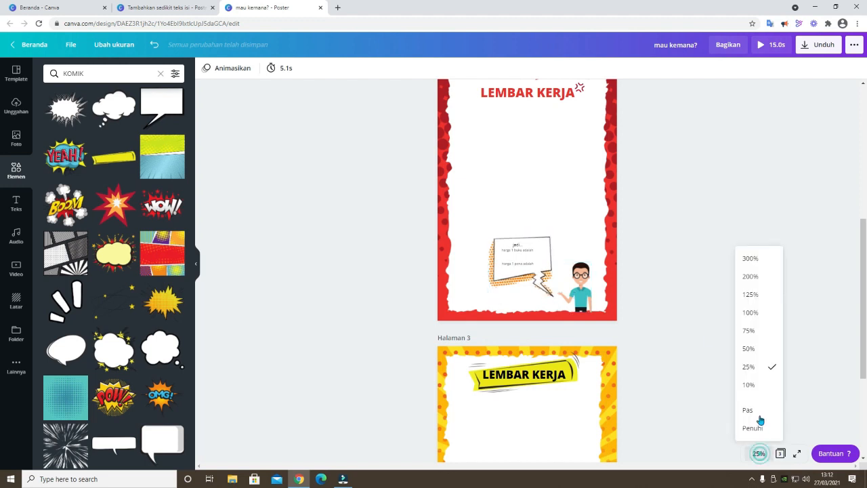
{"action": "left_click", "coordinate": [748, 331]}
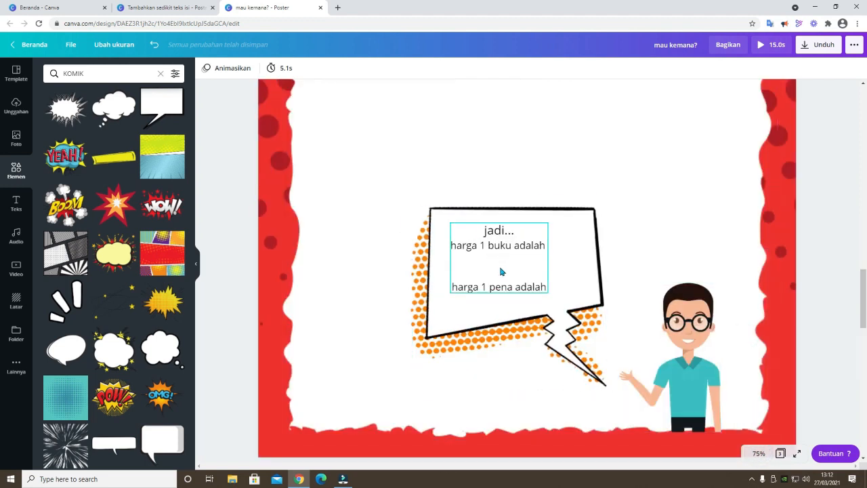